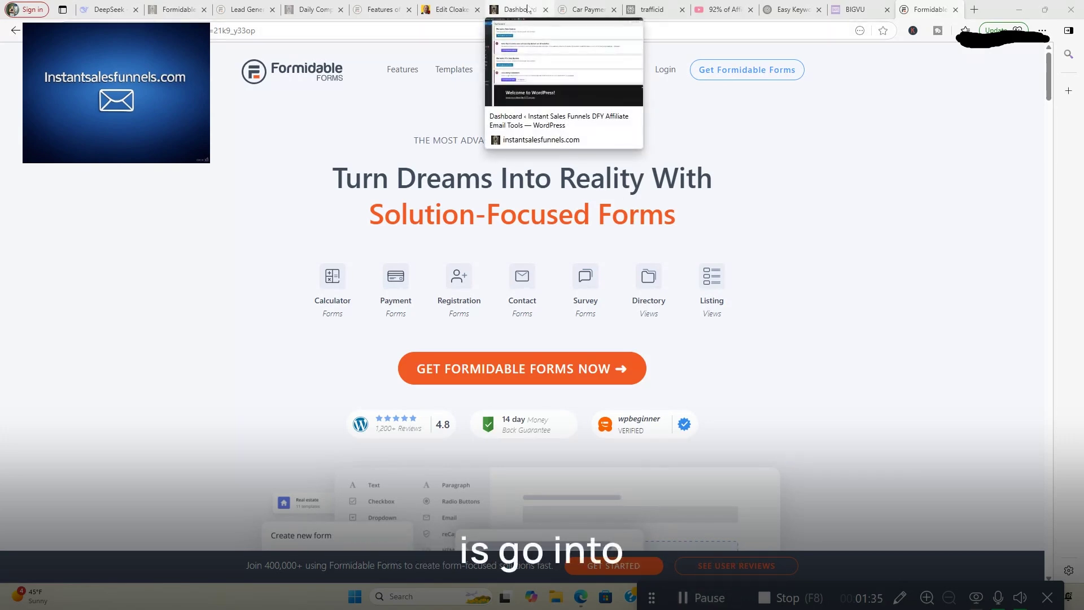
Open the Formidable Forms dashboard in WordPress admin and scroll to its 261 entries and latest submissions.
left_click(528, 10)
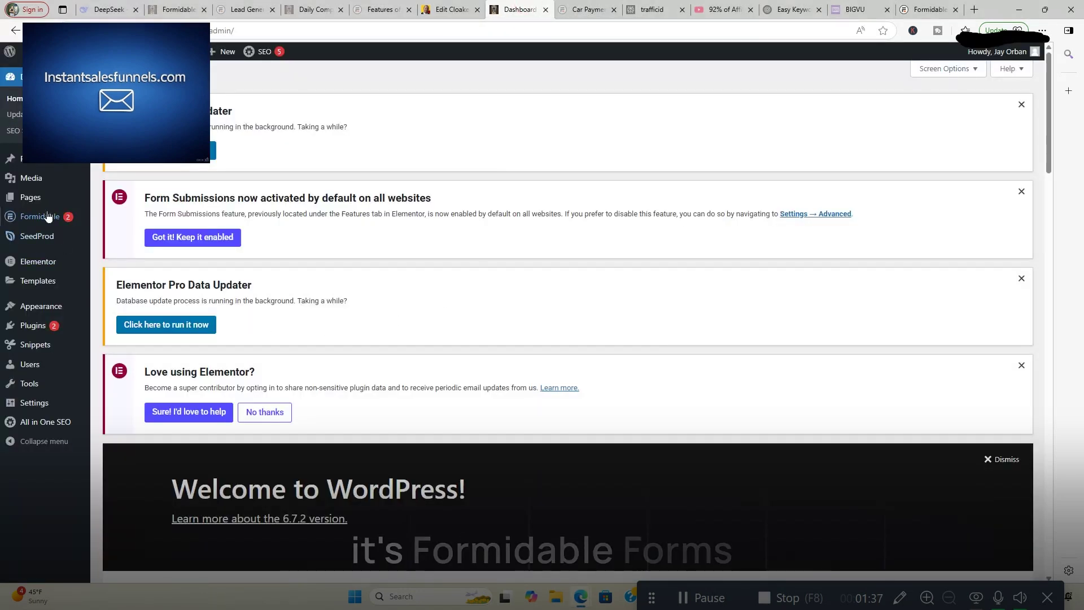
mouse_move(48, 216)
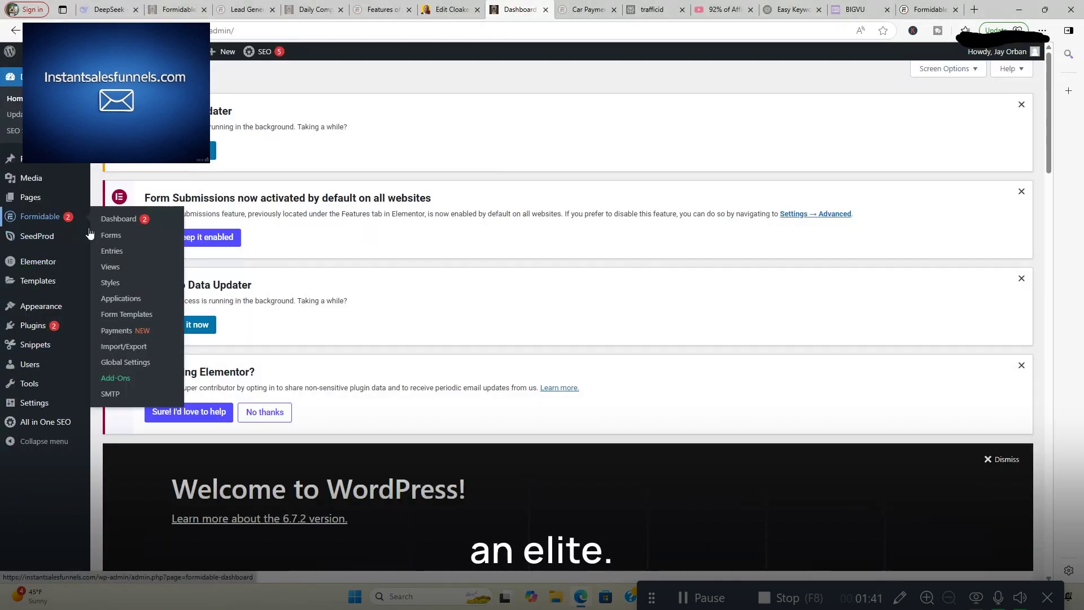
scroll(670, 383, "down", 2)
scroll(668, 382, "down", 8)
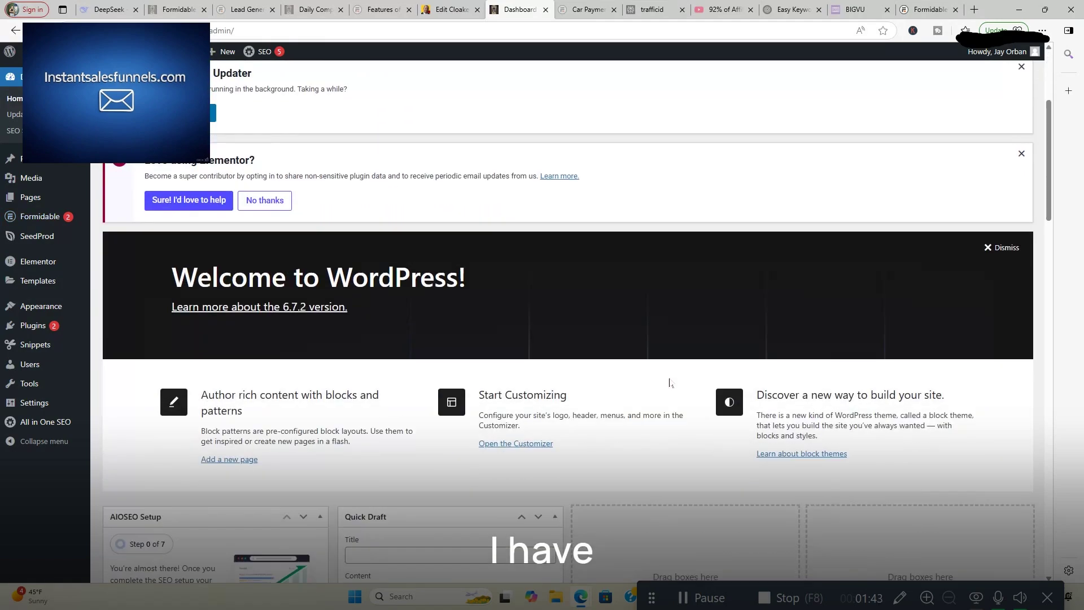
scroll(669, 383, "up", 9)
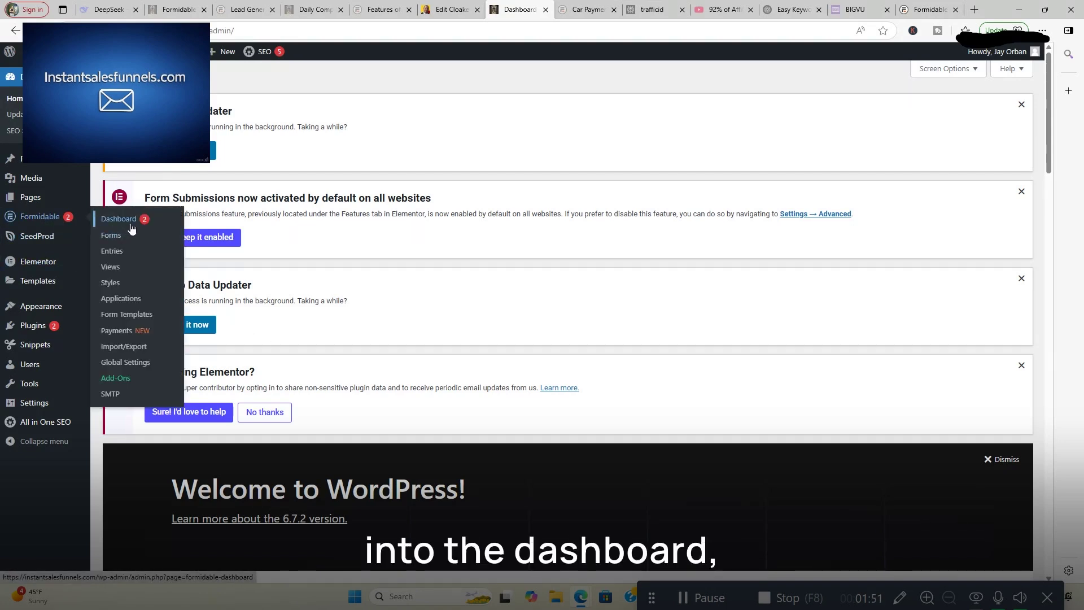
left_click(131, 226)
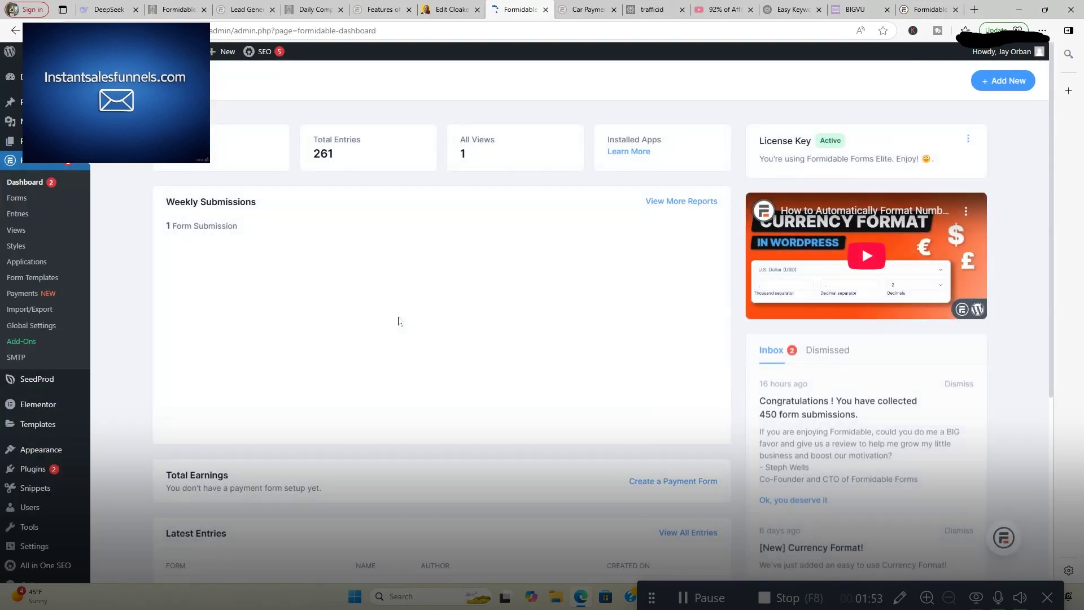
scroll(425, 401, "down", 5)
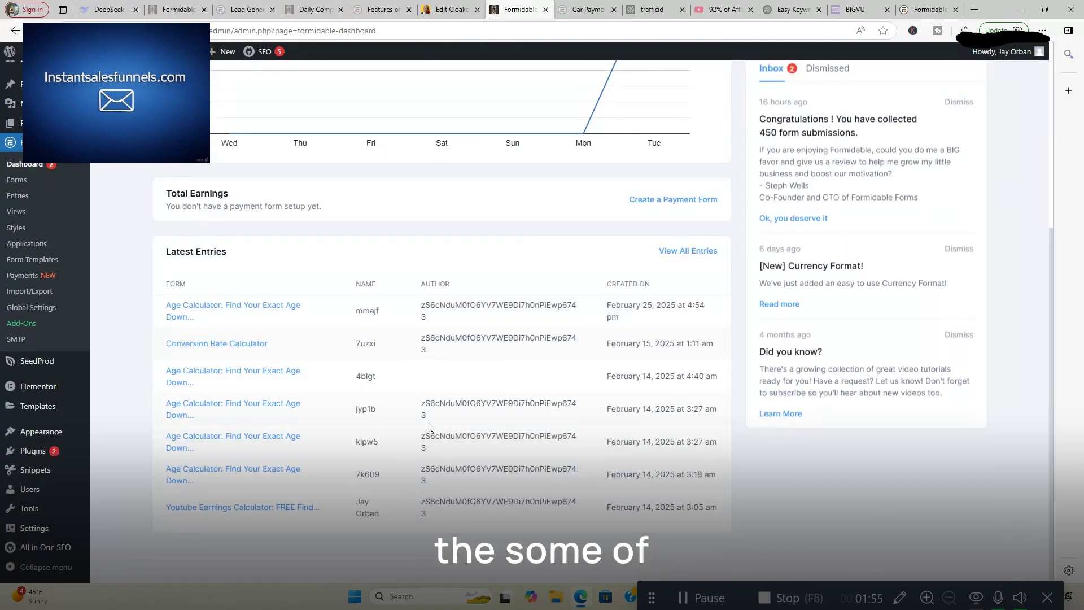
Start a new form from the Forms list and browse the 373-template gallery's categories.
left_click(26, 177)
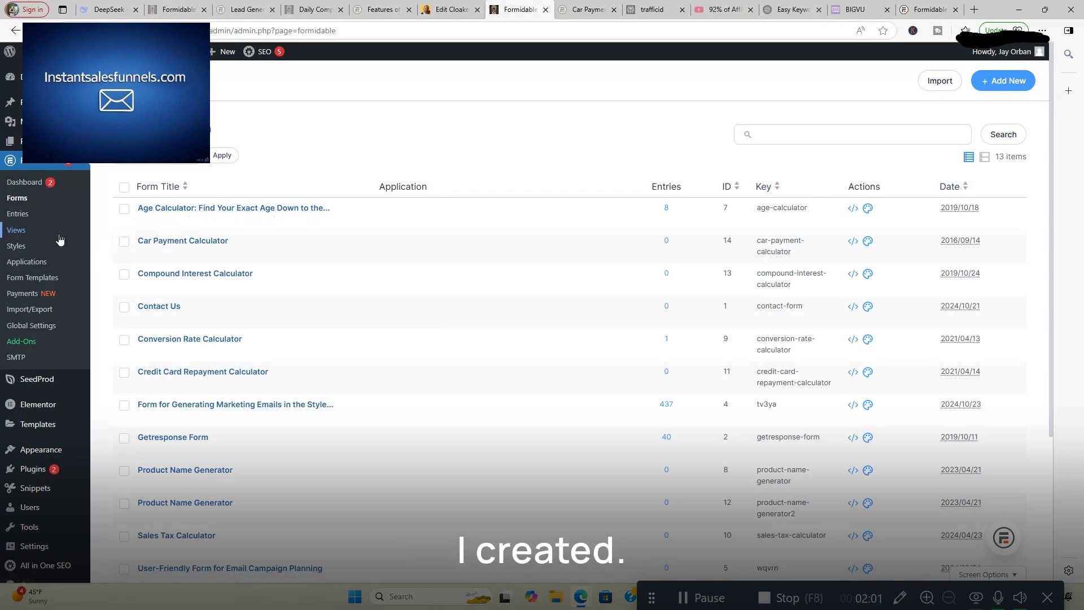
left_click(1010, 84)
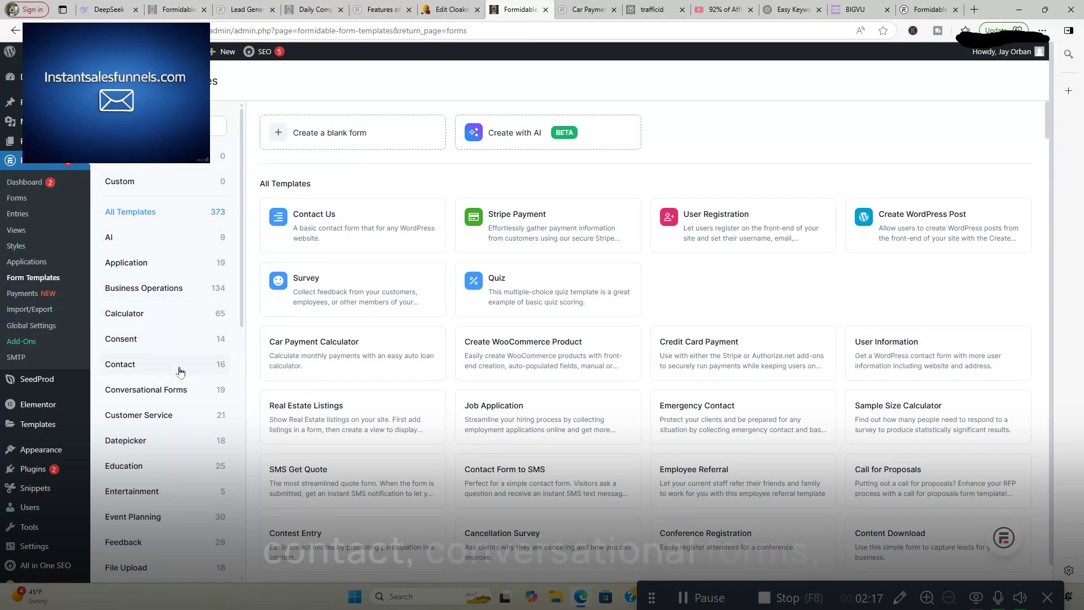
scroll(186, 426, "down", 2)
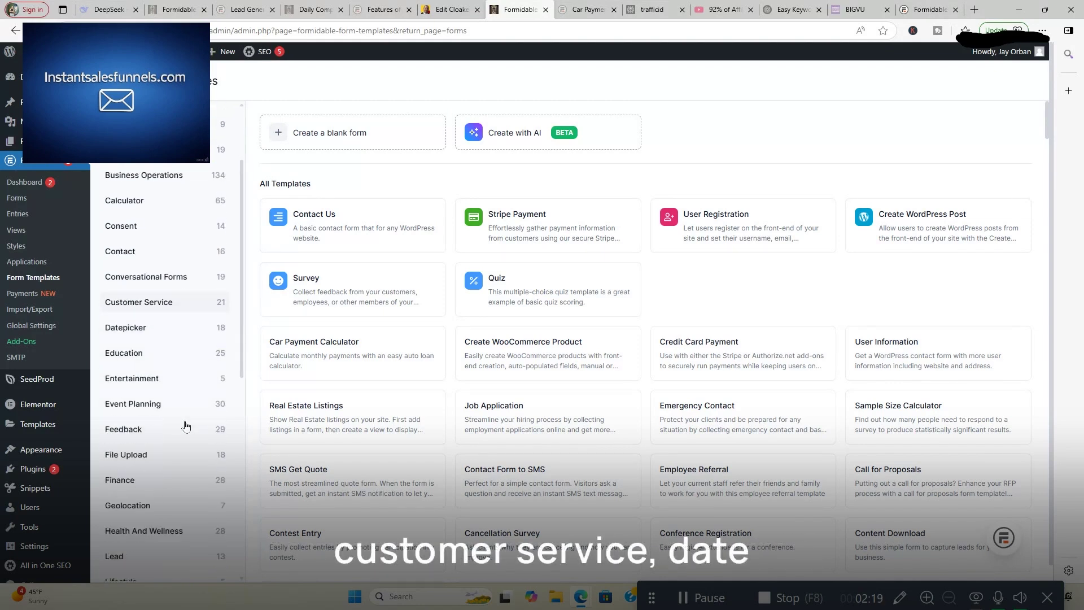
scroll(185, 426, "down", 2)
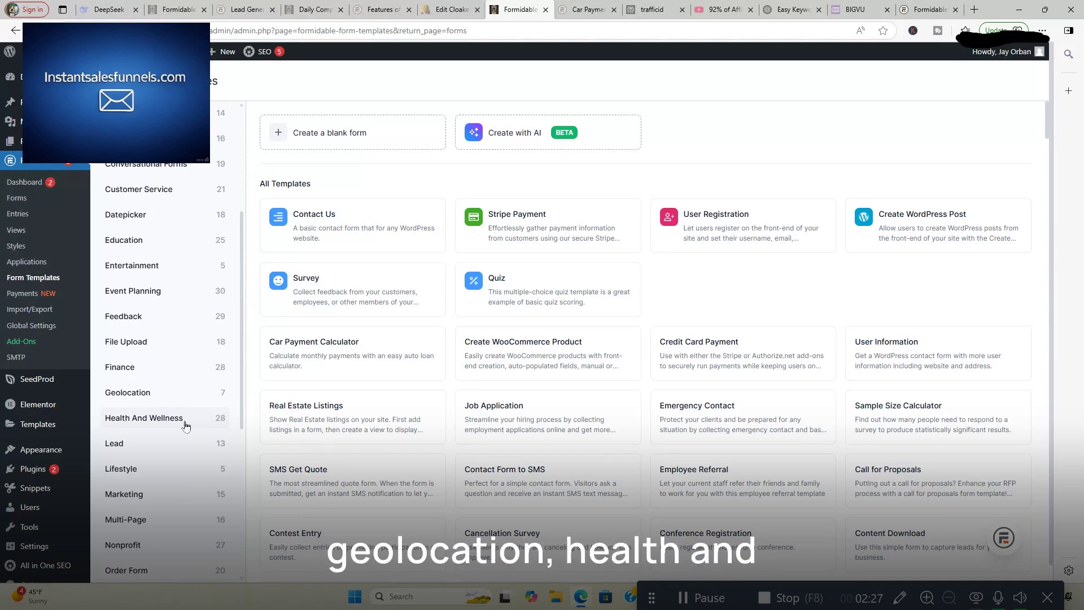
Browse the Health and Wellness, Lead, Lifestyle and Marketing template categories.
left_click(184, 421)
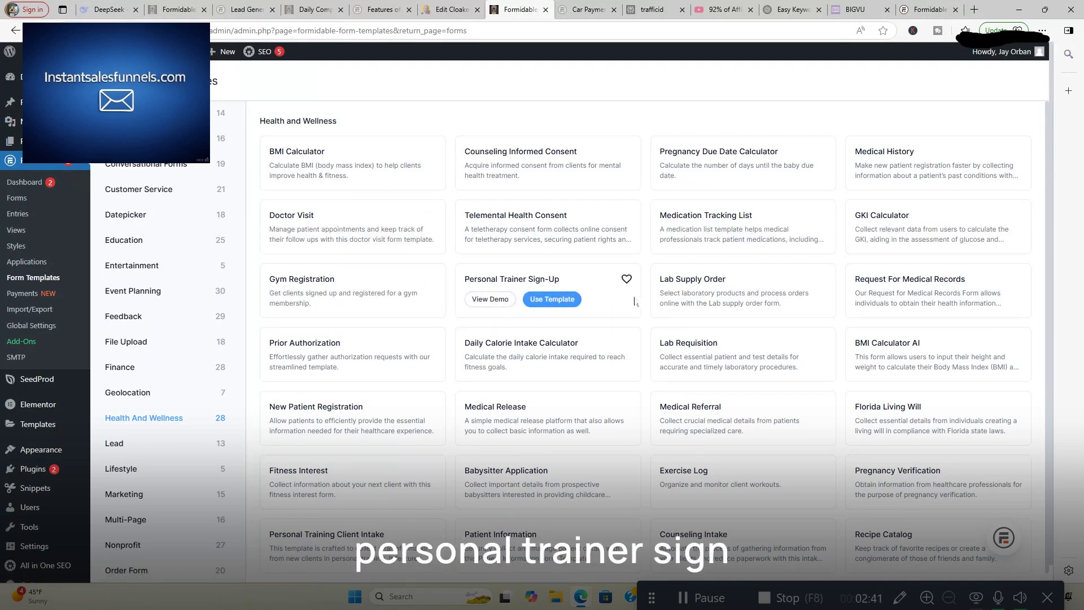
scroll(830, 376, "down", 1)
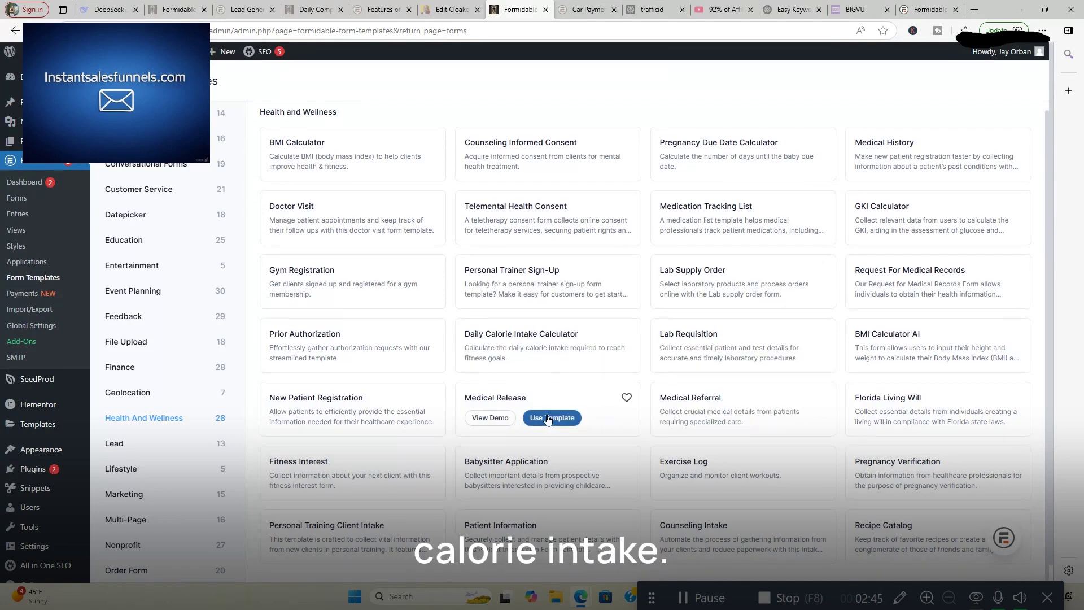
scroll(649, 441, "down", 1)
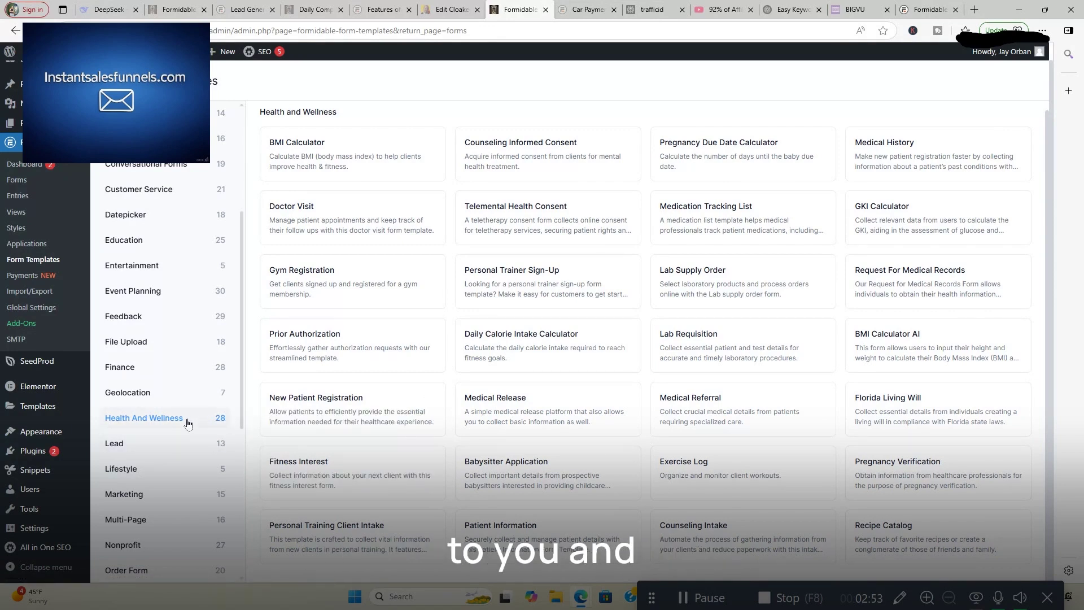
left_click(184, 449)
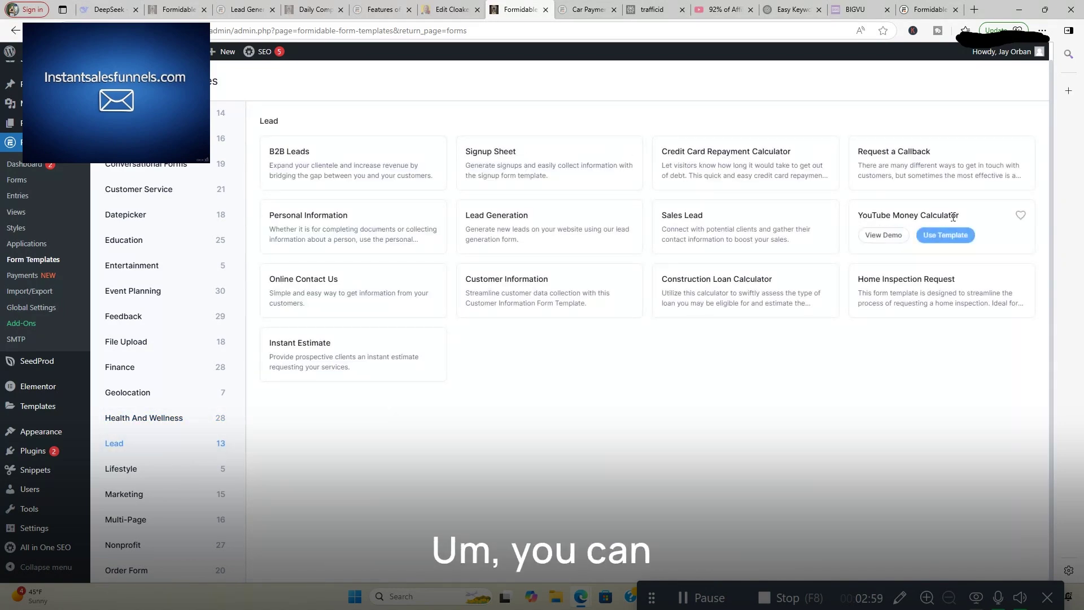
left_click(158, 478)
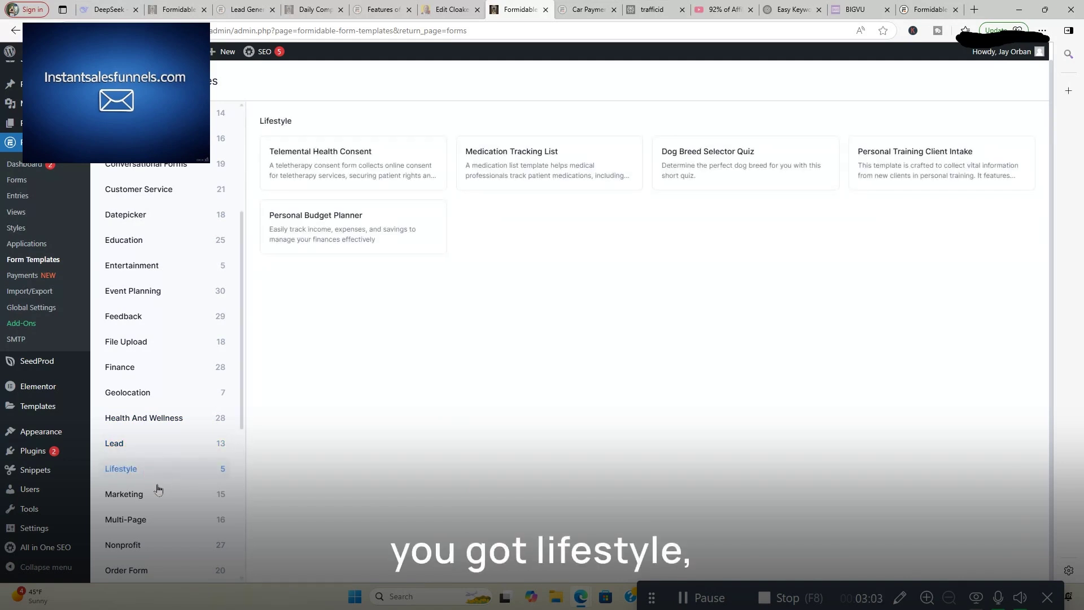
left_click(158, 495)
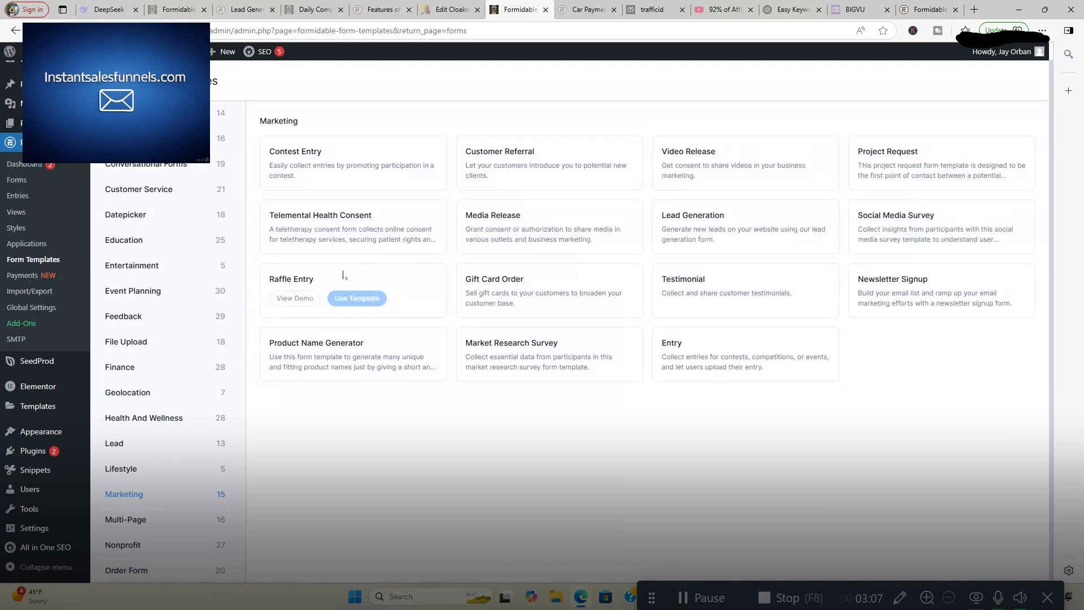
Check the Multi-Page templates, then filter to the 12 Real Estate templates.
scroll(137, 410, "down", 1)
scroll(137, 410, "down", 4)
left_click(131, 296)
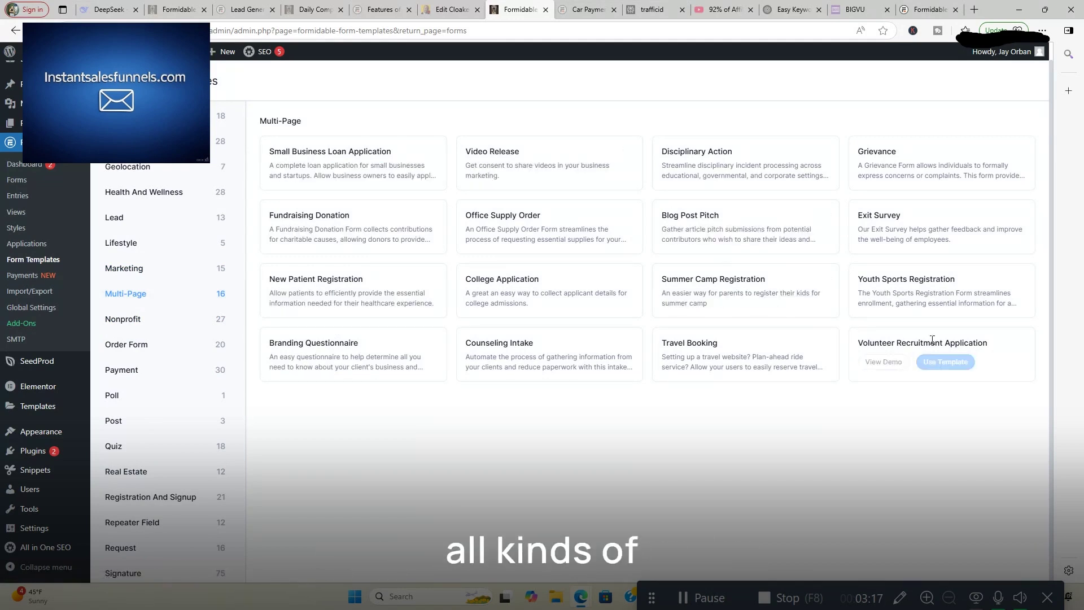
mouse_move(89, 493)
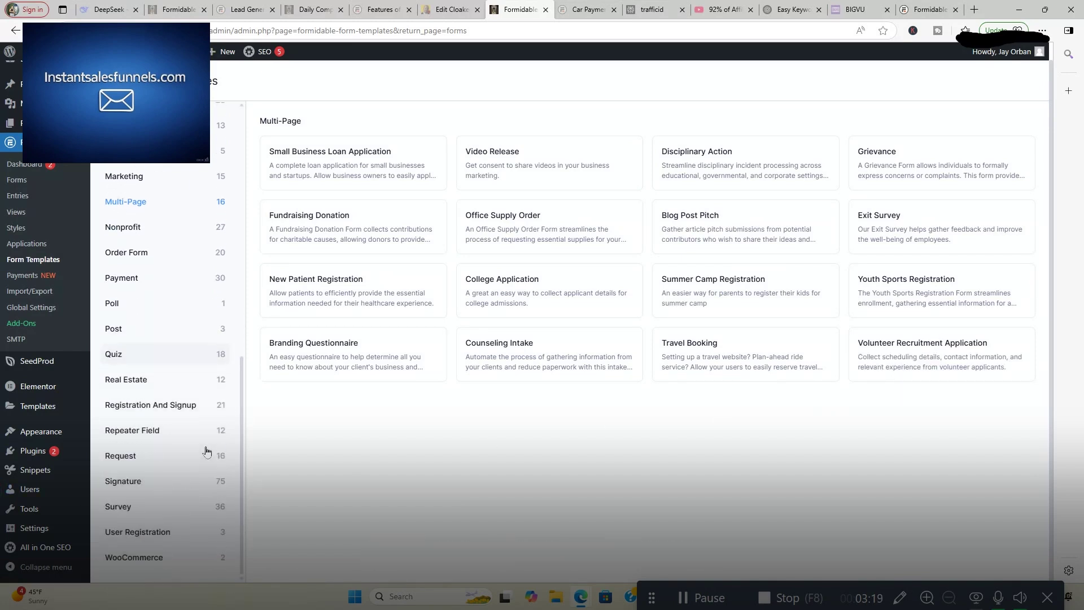
left_click(175, 381)
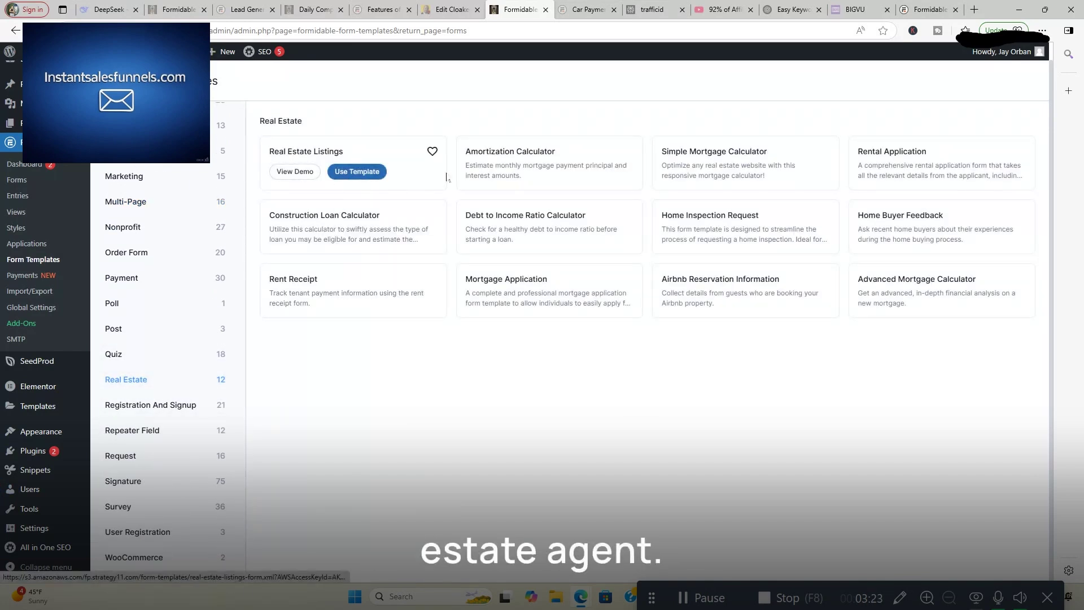
mouse_move(861, 231)
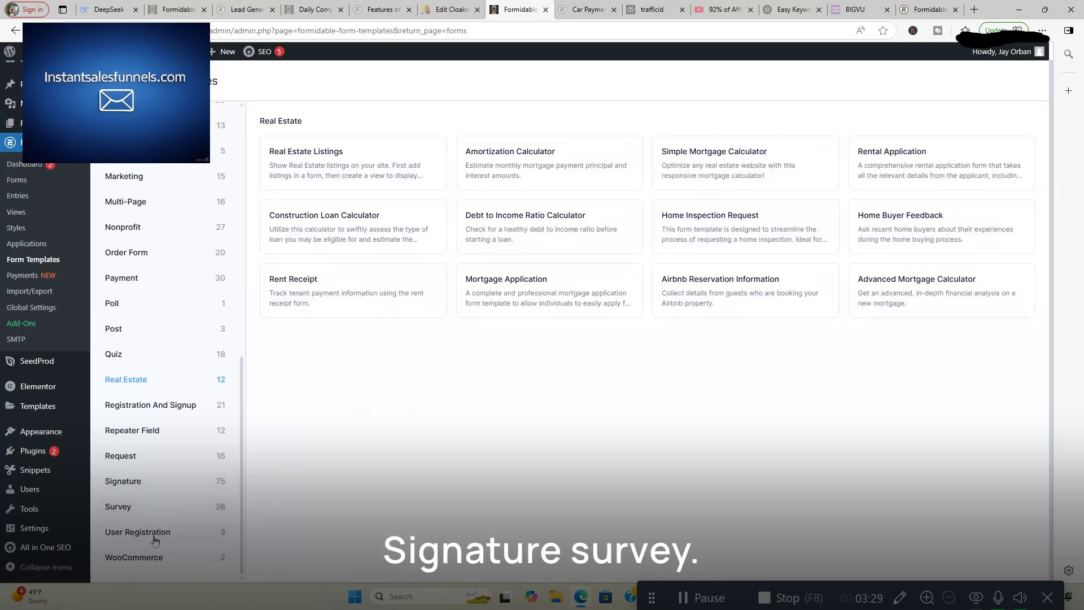
scroll(169, 456, "up", 10)
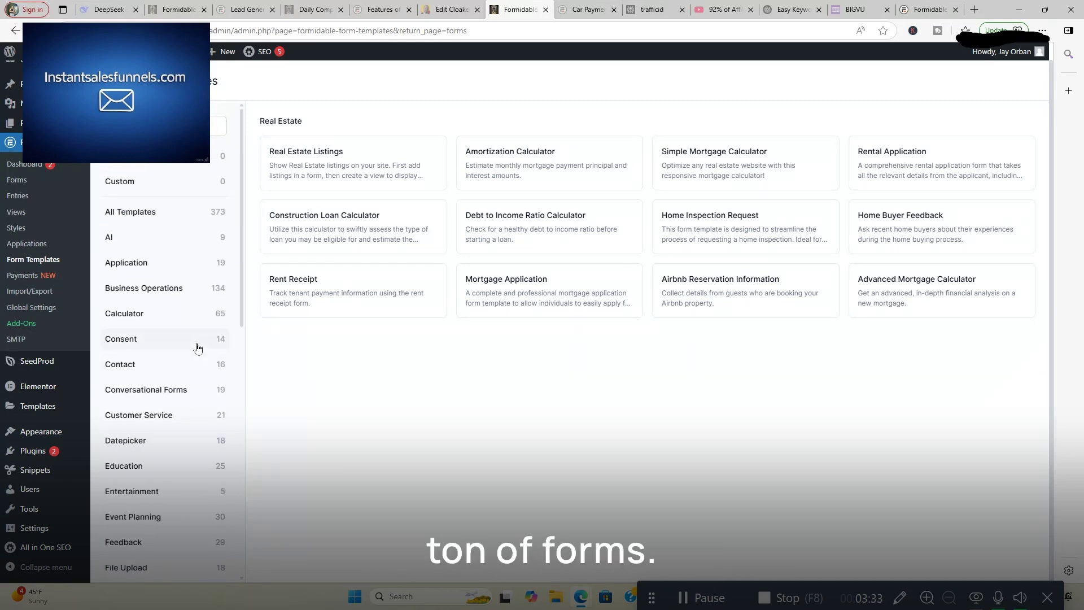
left_click(189, 292)
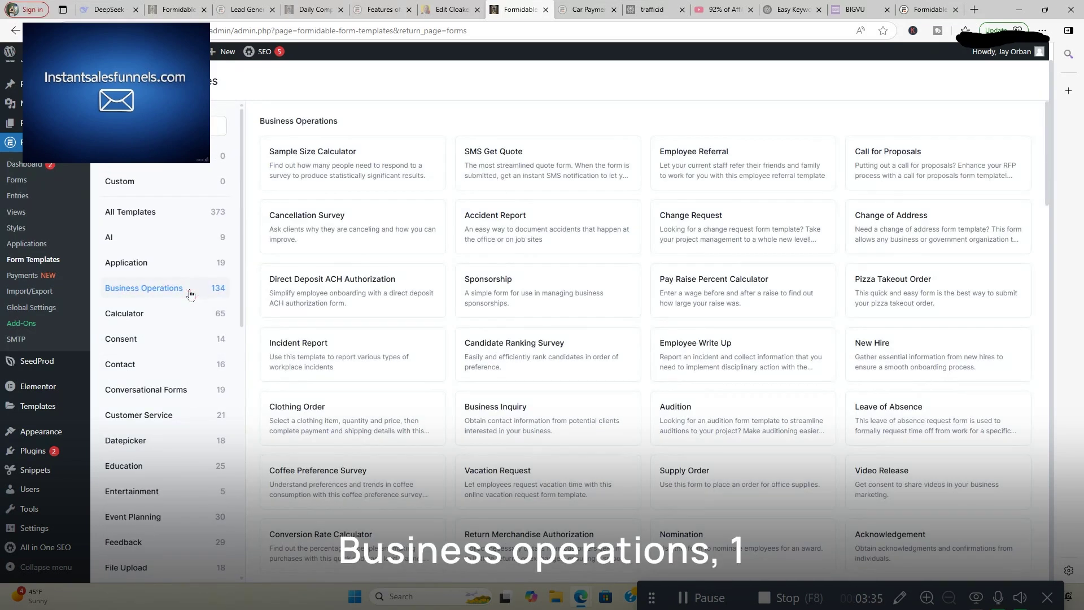
mouse_move(710, 402)
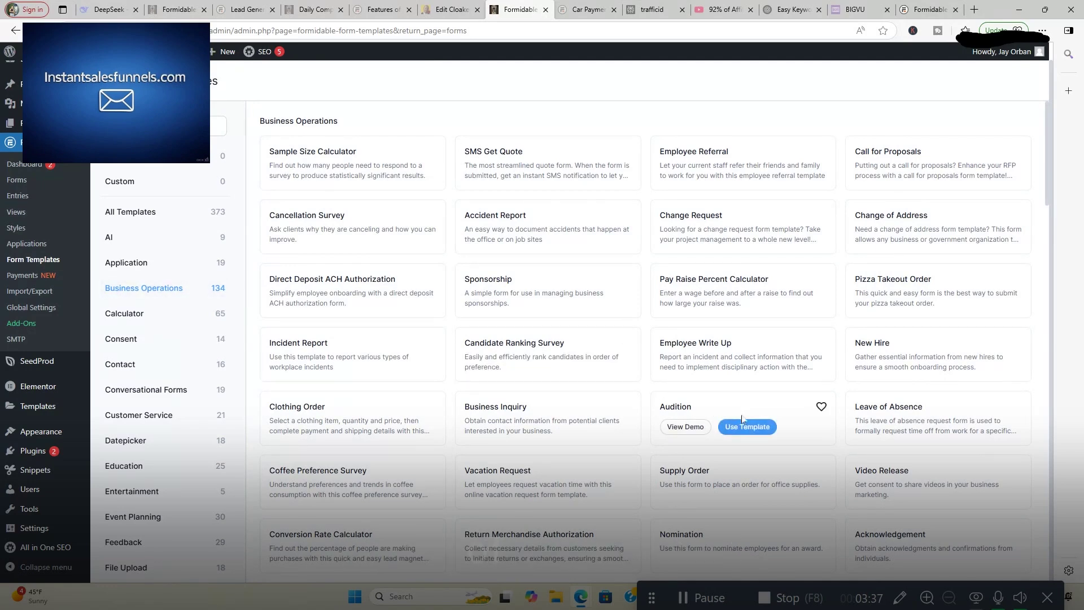
scroll(796, 440, "down", 3)
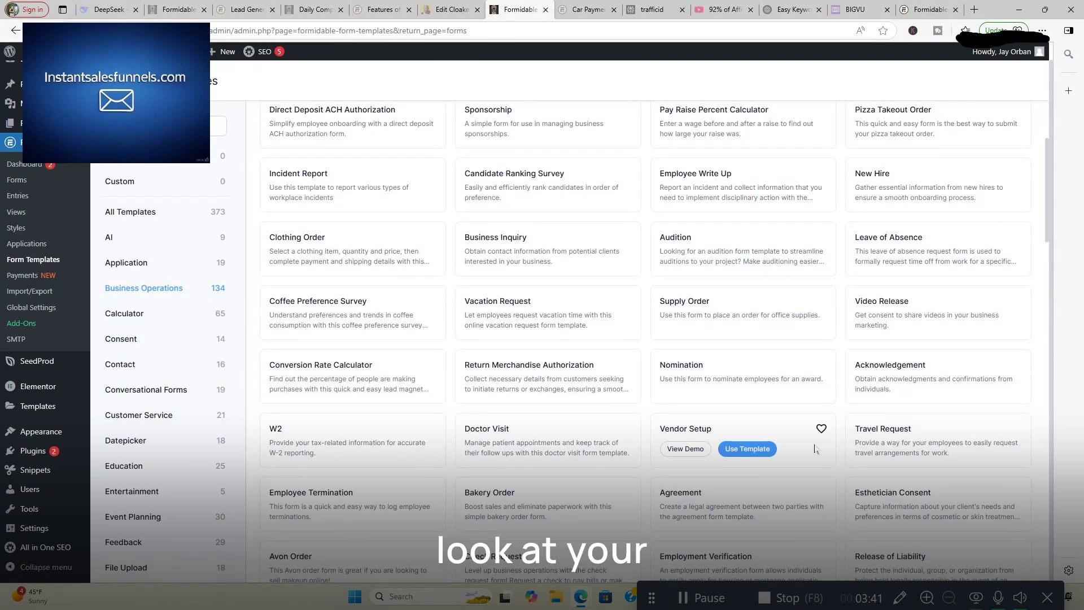
scroll(815, 448, "down", 5)
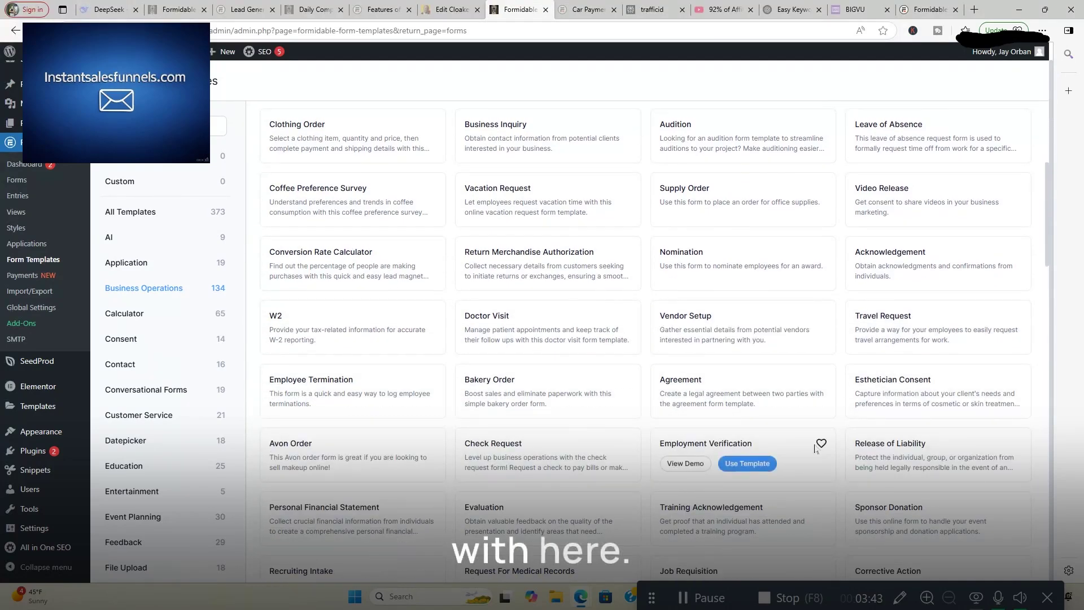
scroll(812, 449, "down", 2)
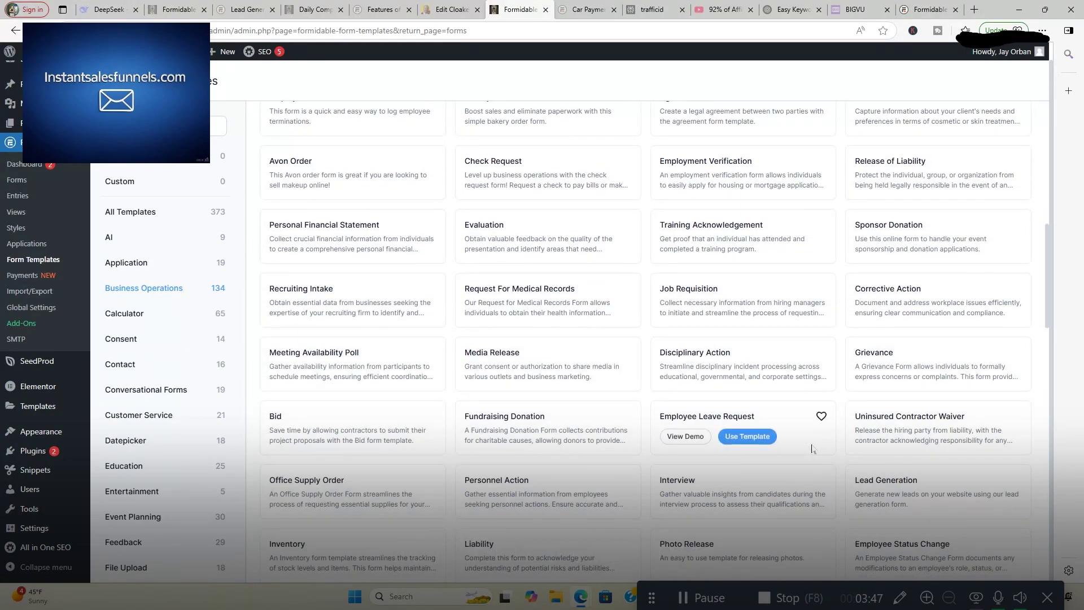
scroll(811, 449, "down", 4)
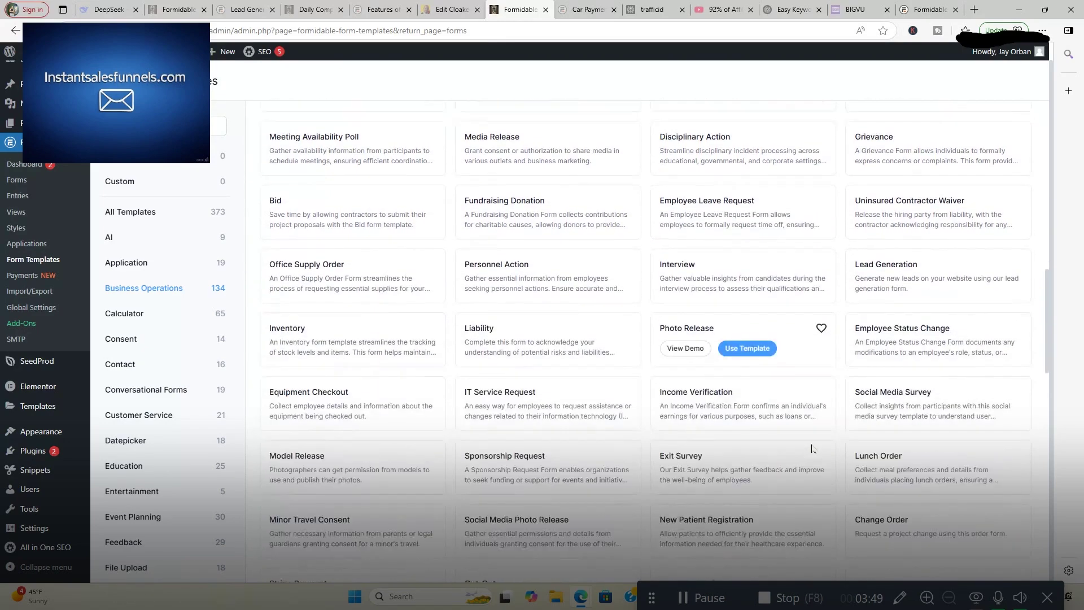
scroll(811, 448, "down", 6)
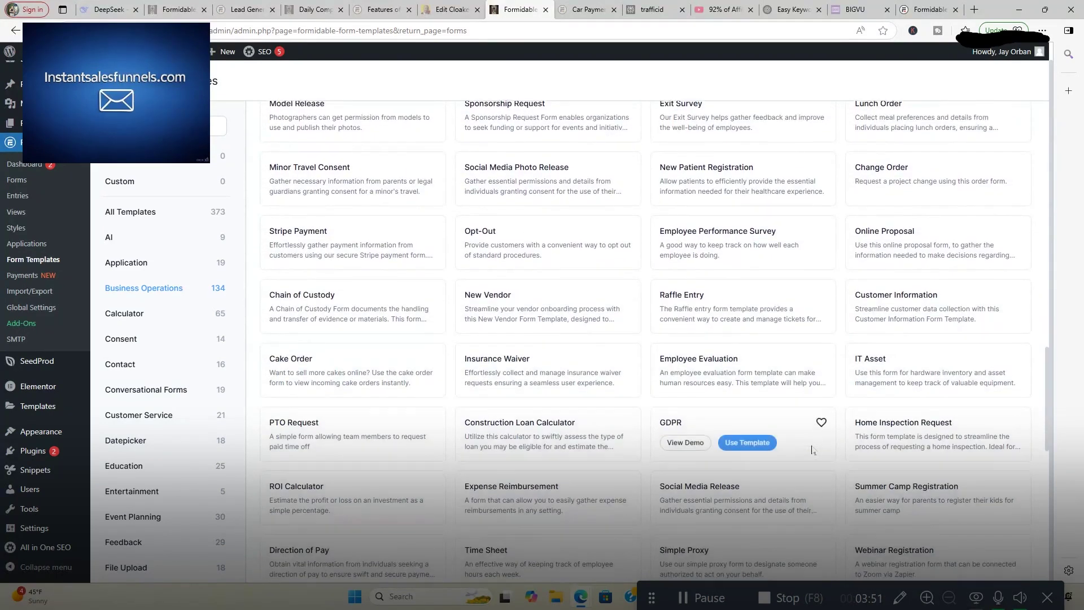
scroll(811, 449, "down", 5)
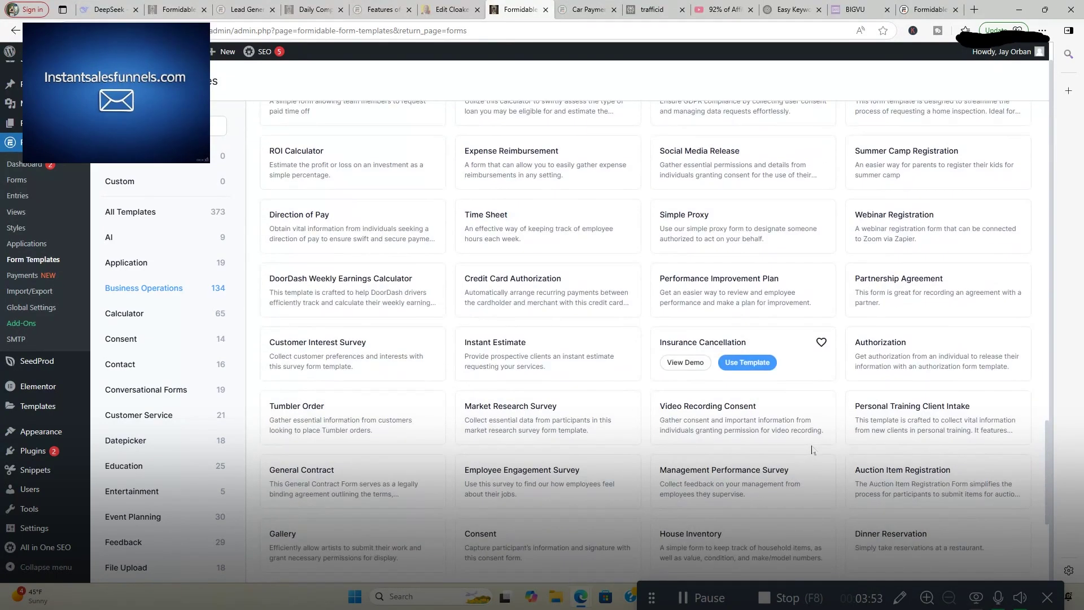
scroll(812, 449, "down", 5)
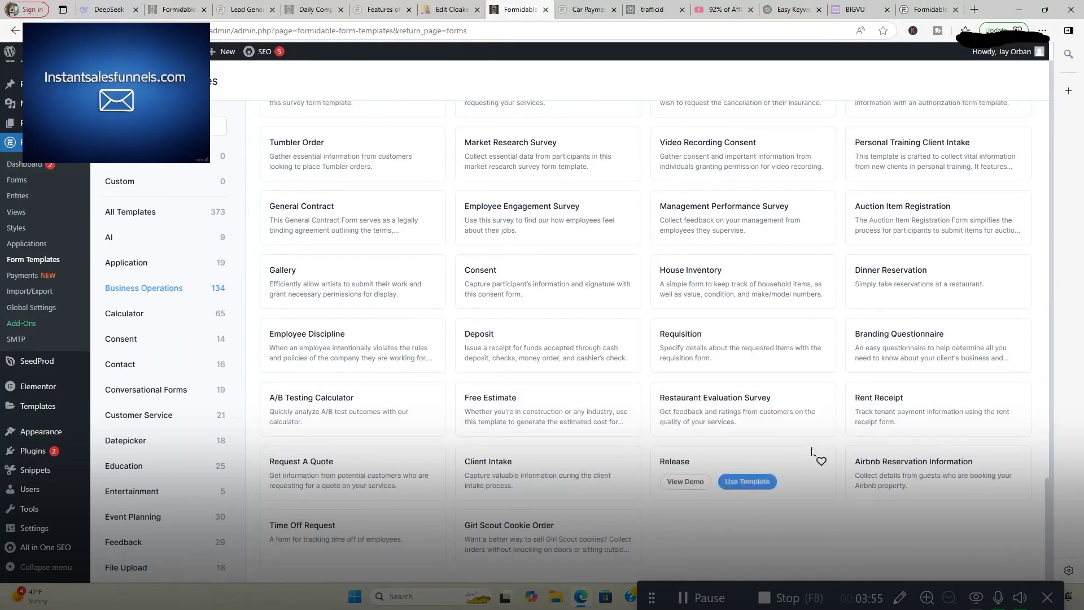
scroll(811, 449, "up", 16)
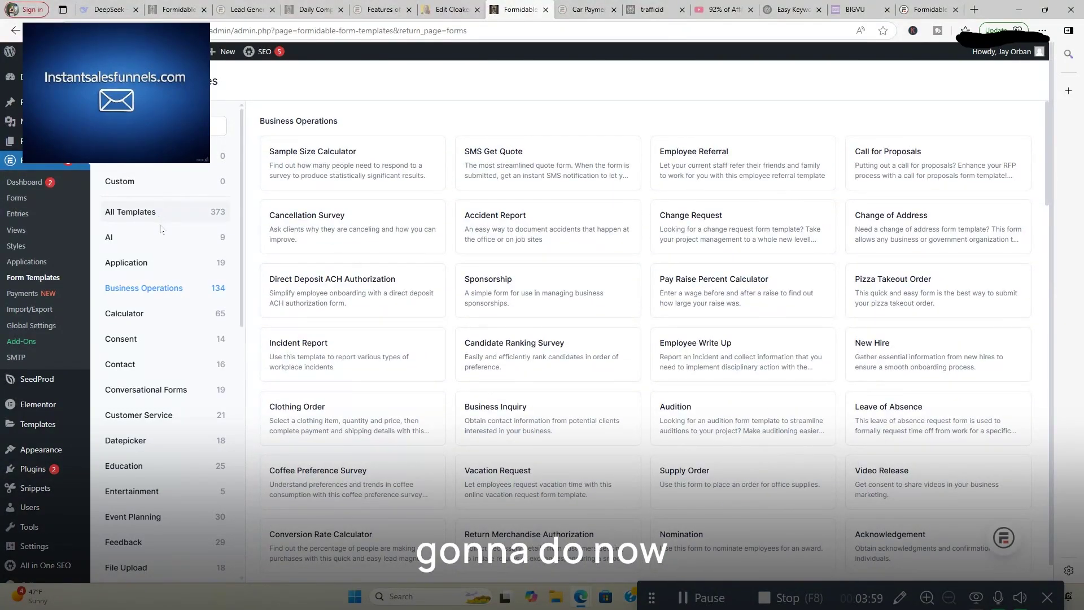
Filter to the 65 Calculator templates and locate the Paycheck Calculator card.
left_click(137, 318)
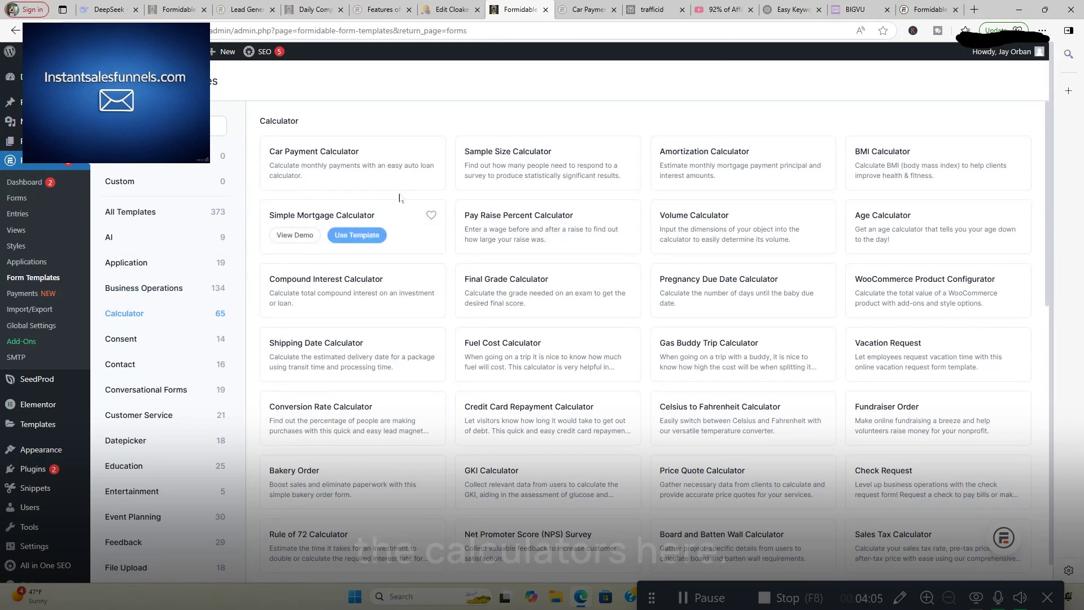
mouse_move(520, 169)
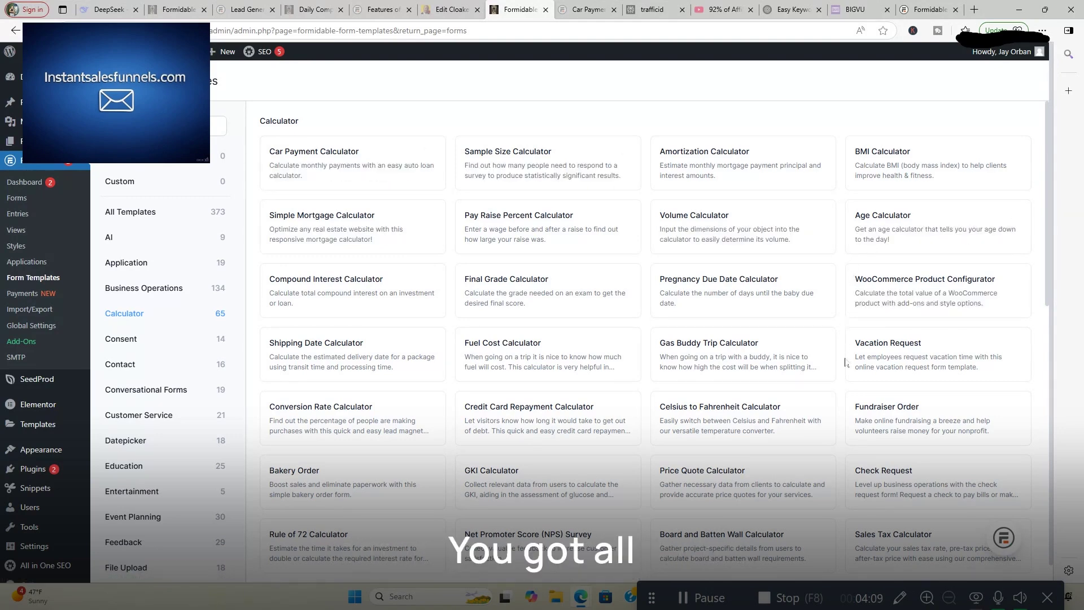
scroll(845, 361, "down", 10)
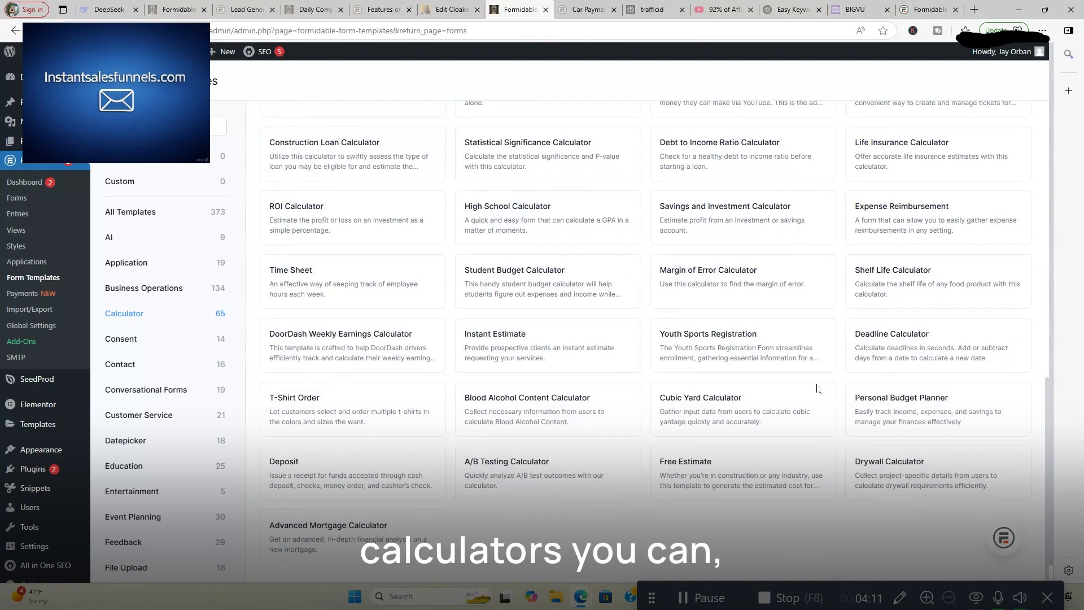
scroll(816, 392, "up", 10)
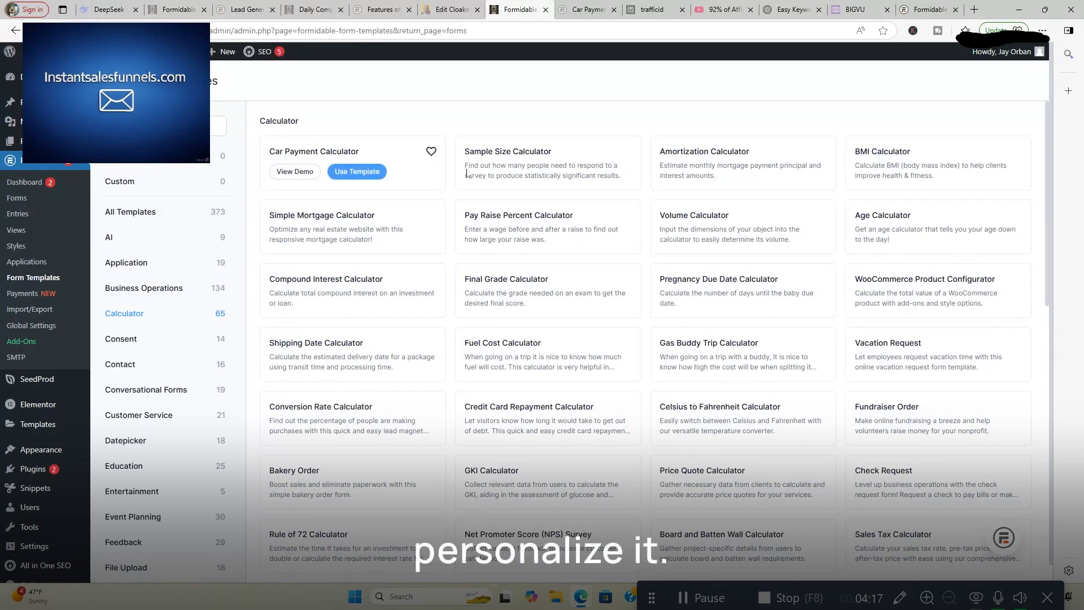
mouse_move(700, 188)
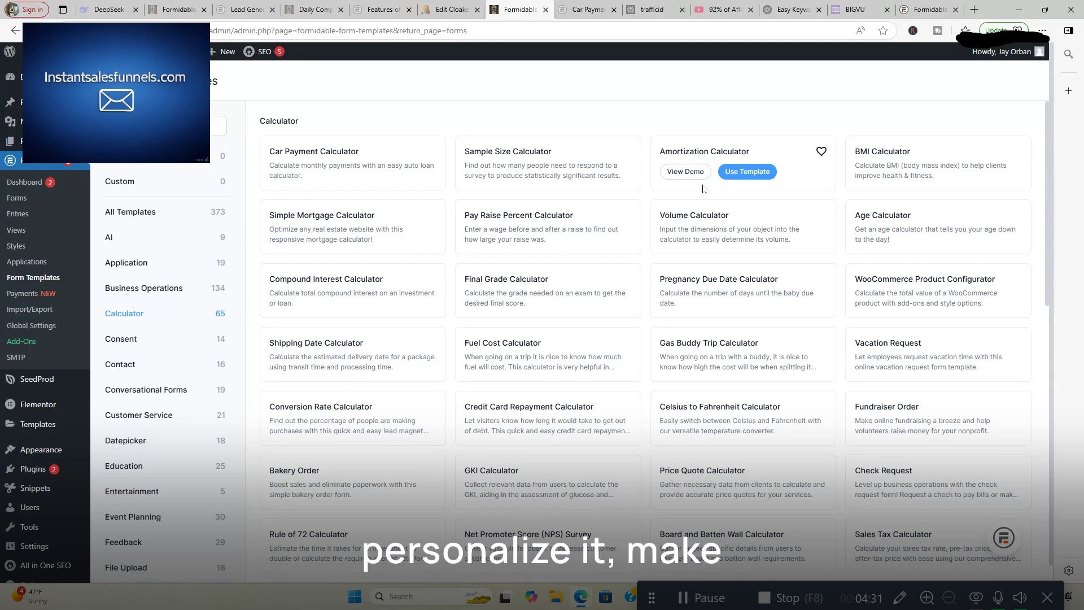
scroll(731, 356, "down", 3)
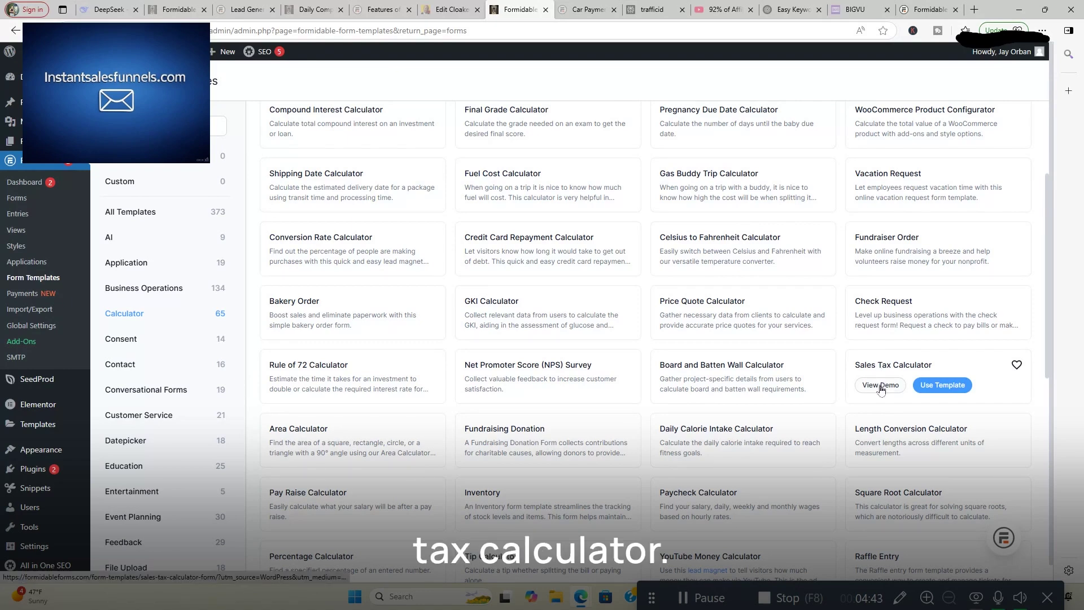
scroll(734, 446, "down", 3)
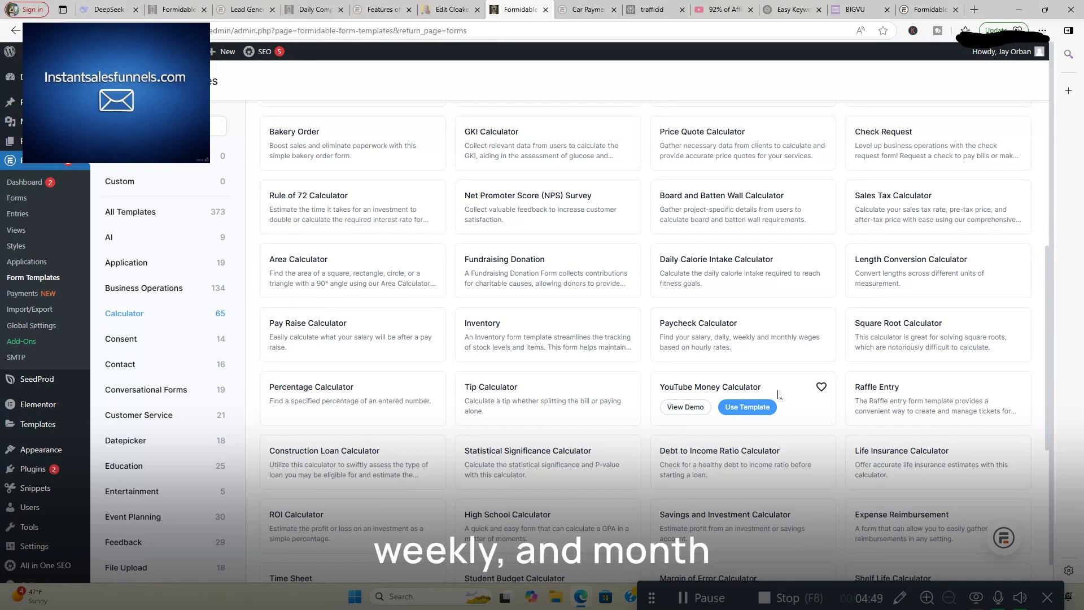
mouse_move(684, 345)
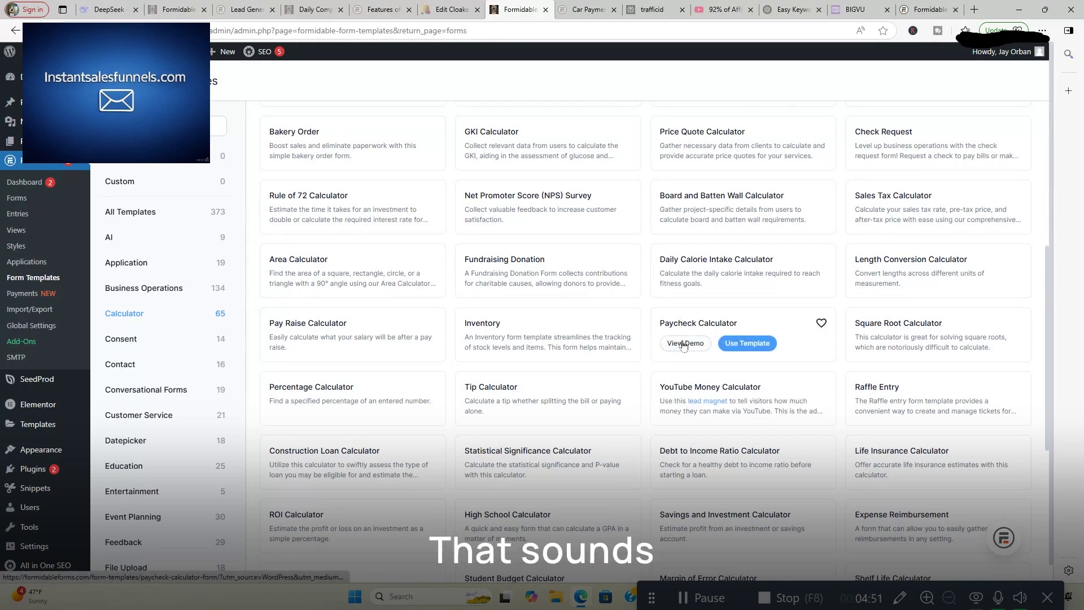
Preview the Paycheck Calculator demo, then create a new form from that template.
left_click(684, 344)
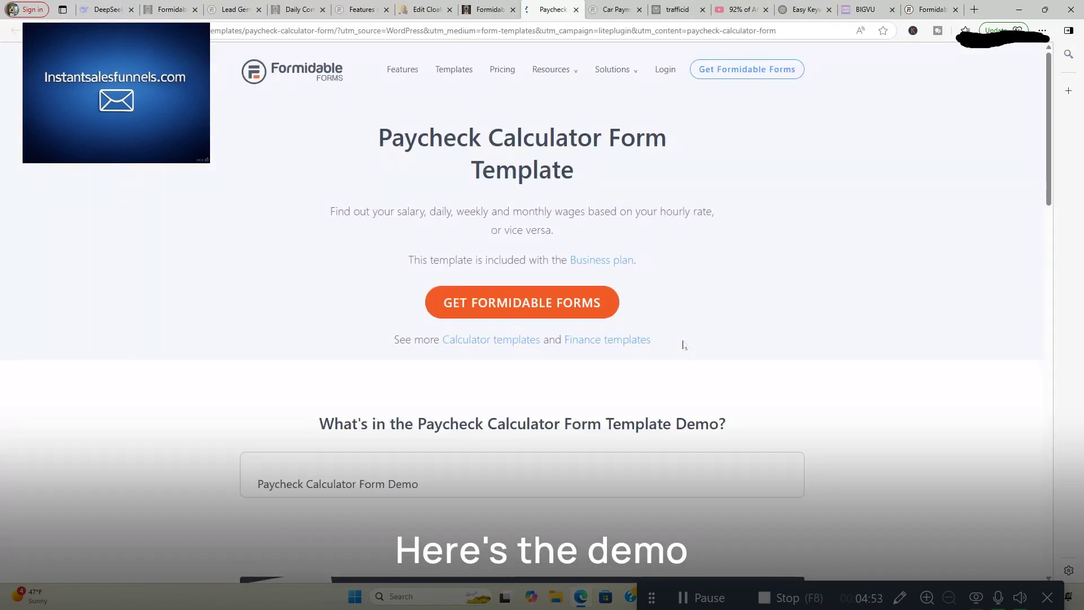
scroll(715, 396, "down", 5)
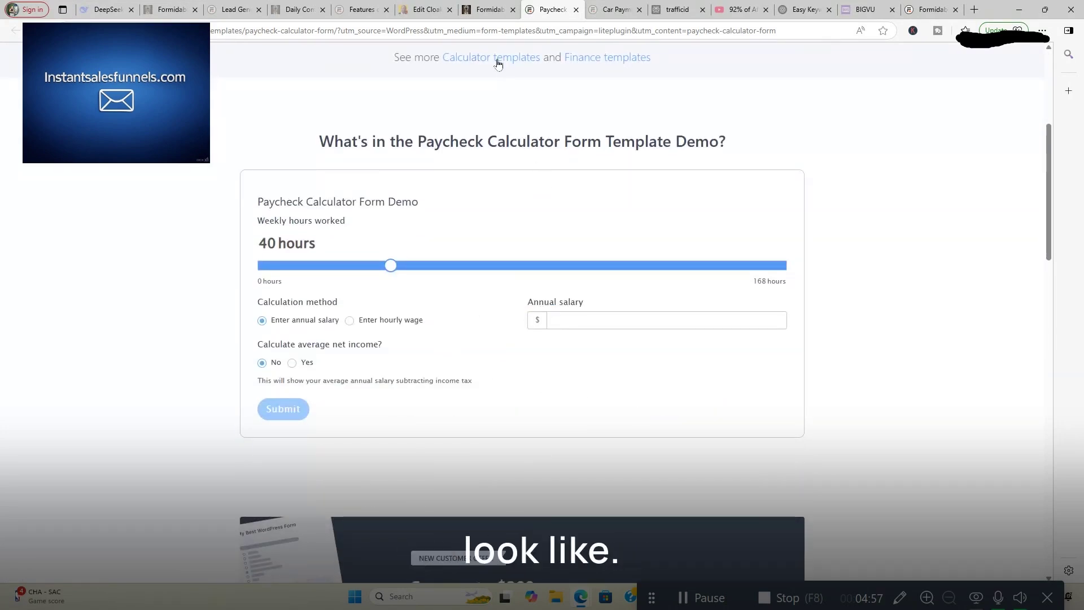
left_click(493, 16)
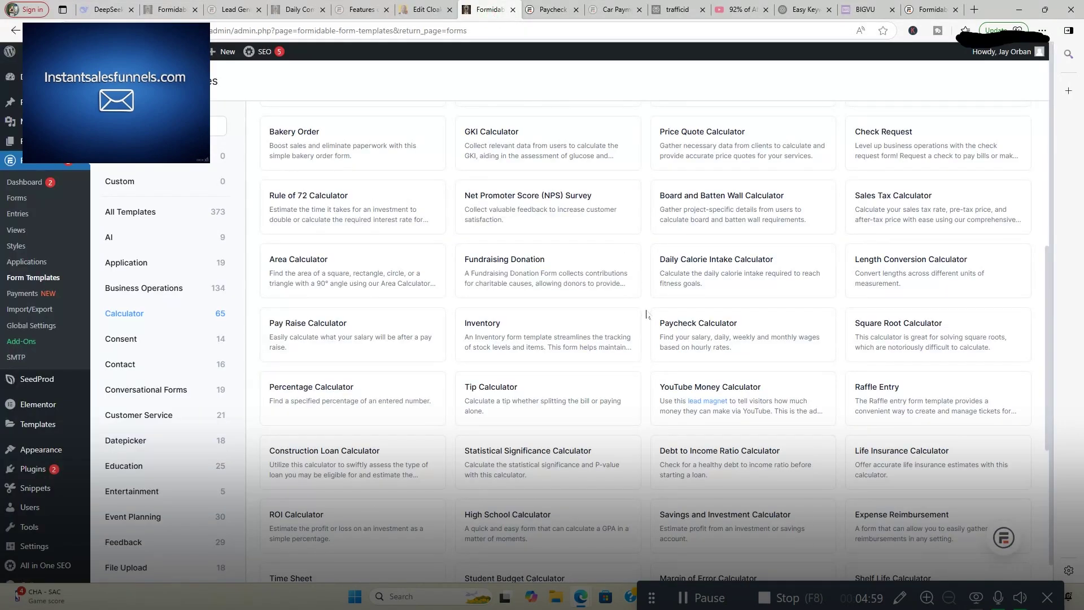
mouse_move(703, 391)
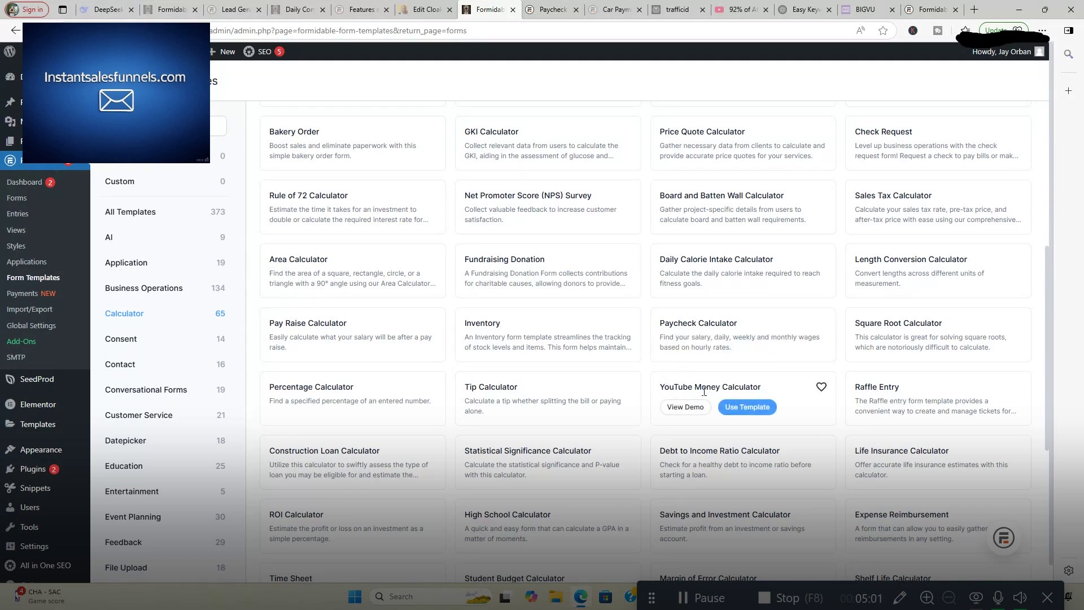
mouse_move(700, 356)
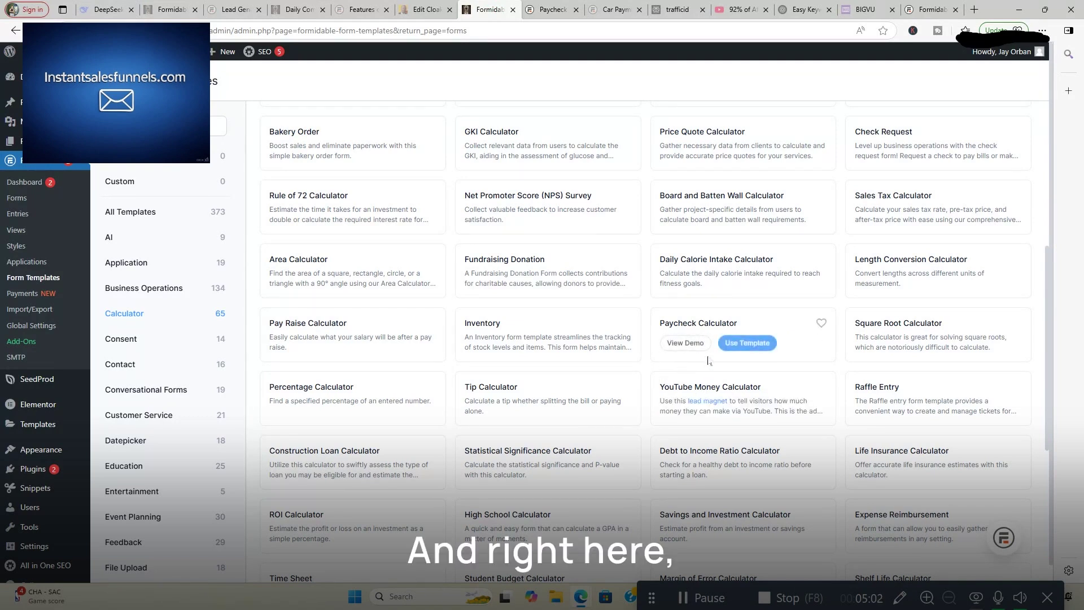
left_click(747, 344)
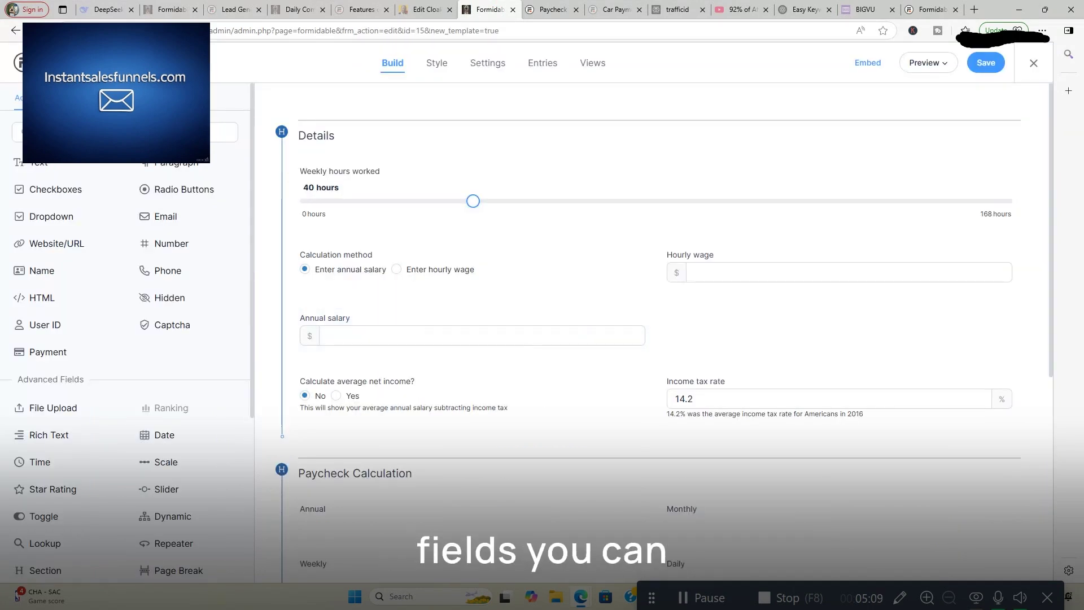
Review the paycheck form's hours, salary and tax-rate fields, then open its Style settings.
scroll(573, 334, "down", 5)
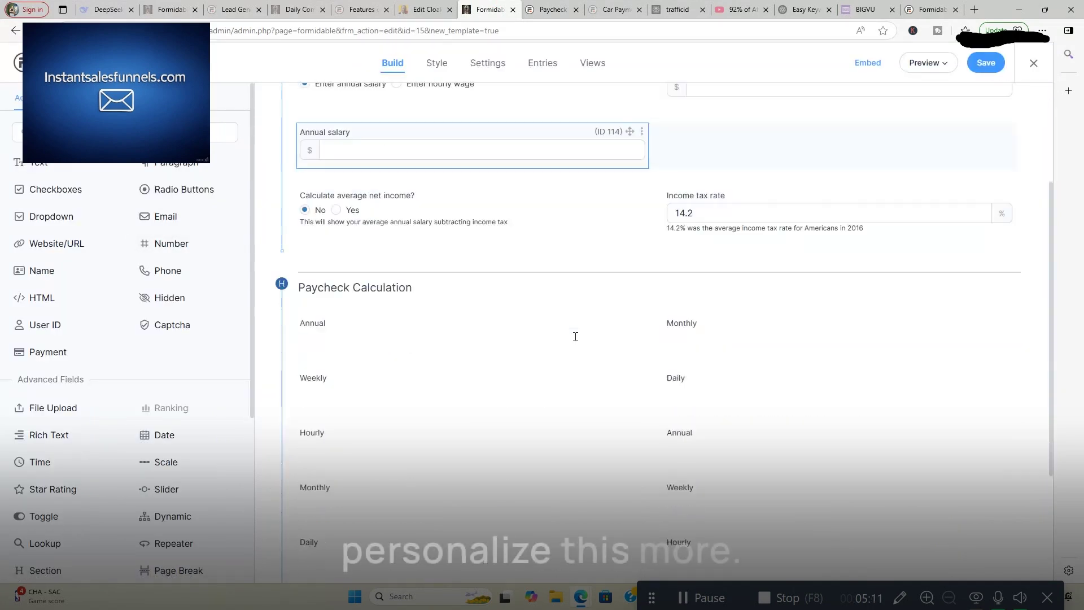
scroll(574, 335, "up", 5)
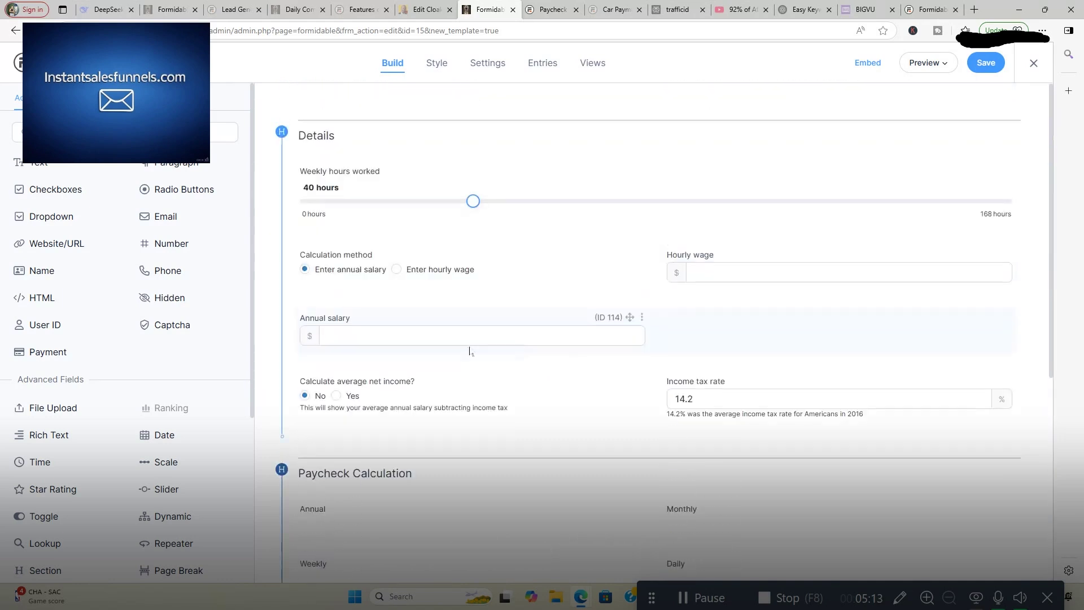
scroll(224, 357, "down", 5)
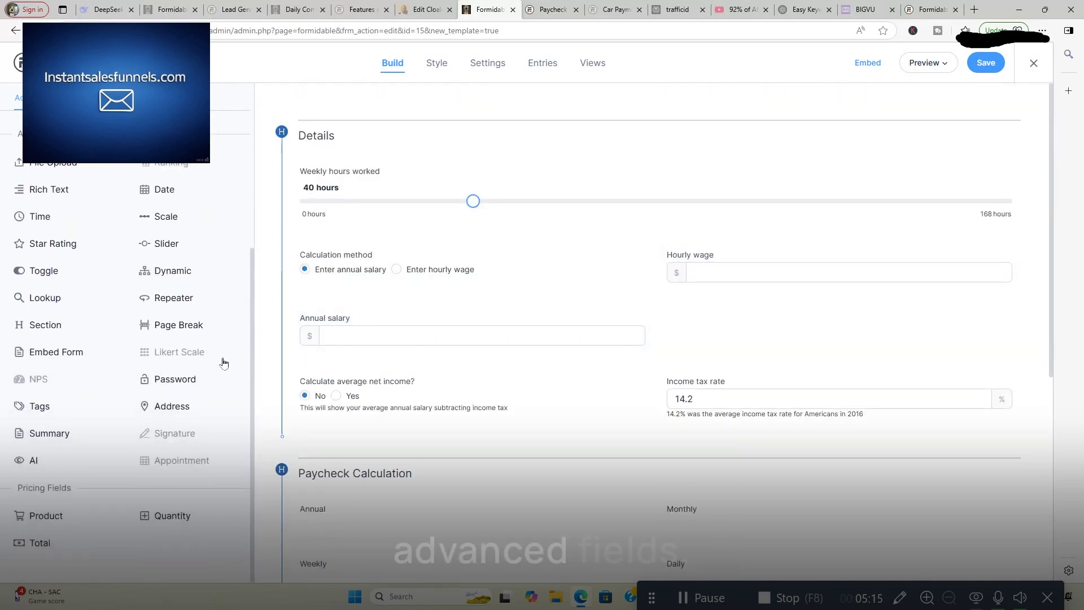
scroll(214, 415, "up", 5)
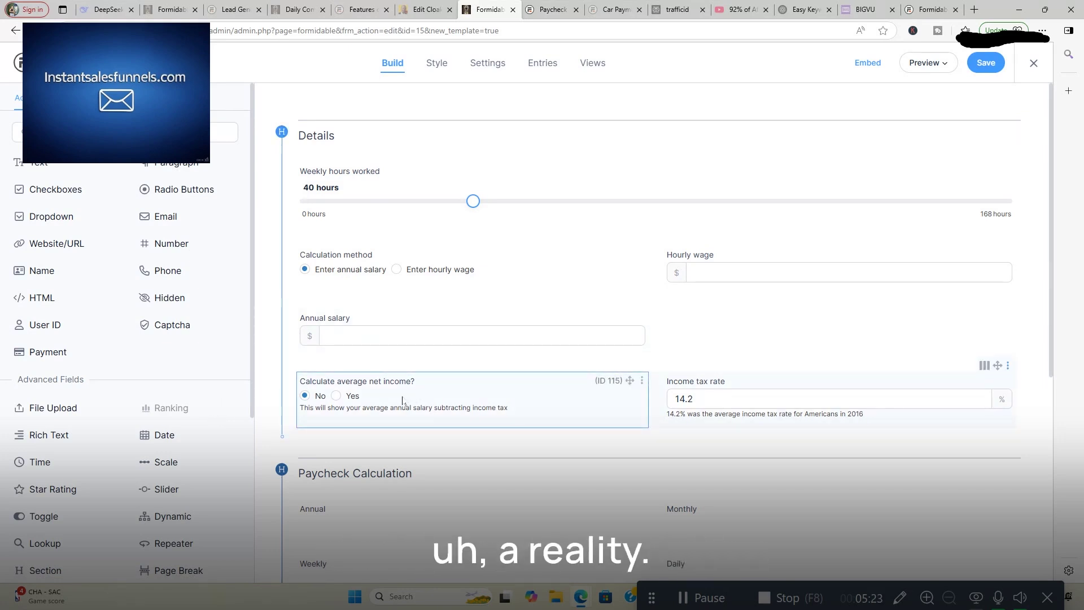
left_click(441, 68)
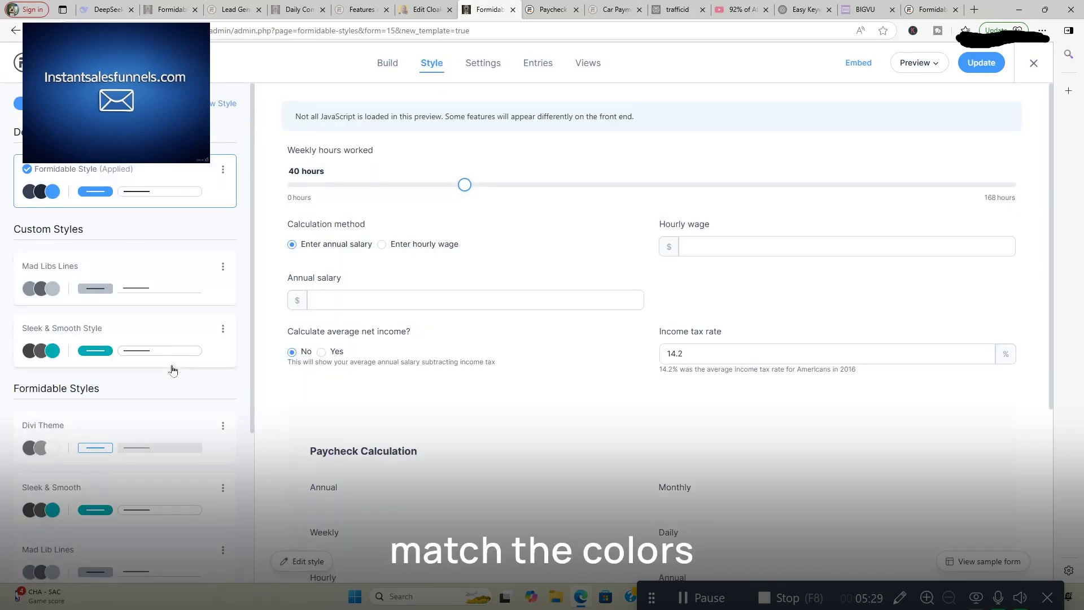
Preview Big Text Accessible, Mad Lib Lines, Sleek & Smooth and Divi Theme, ending on the large-text style.
scroll(176, 384, "down", 4)
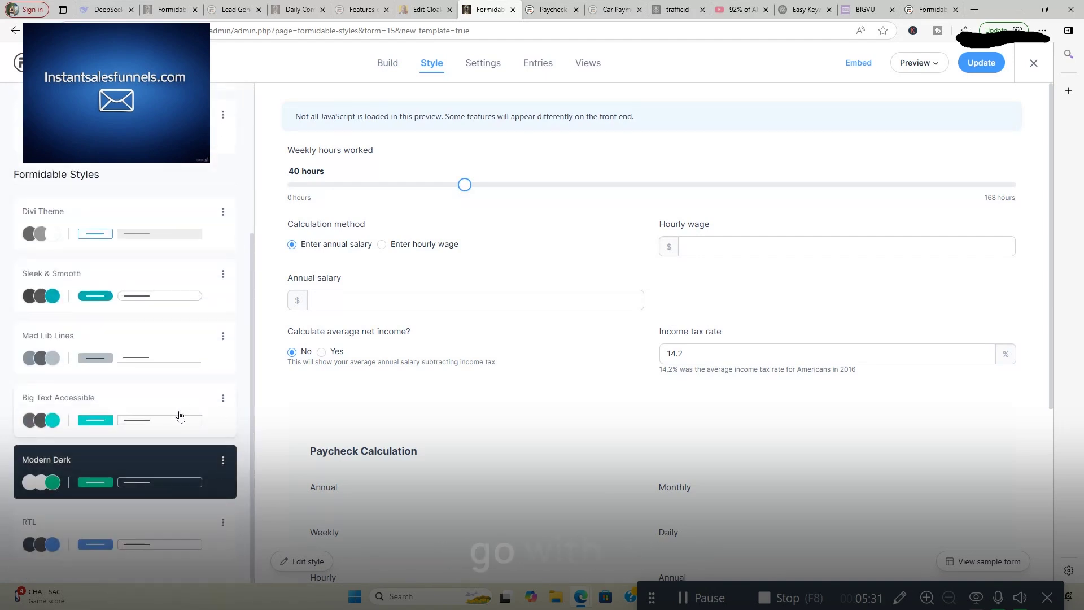
left_click(179, 416)
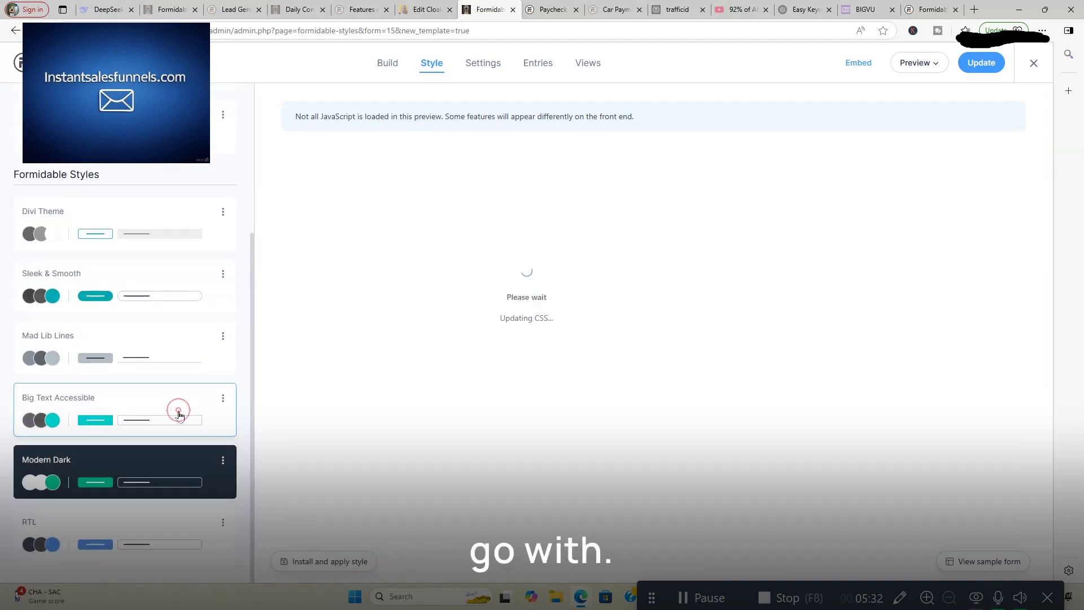
left_click(181, 365)
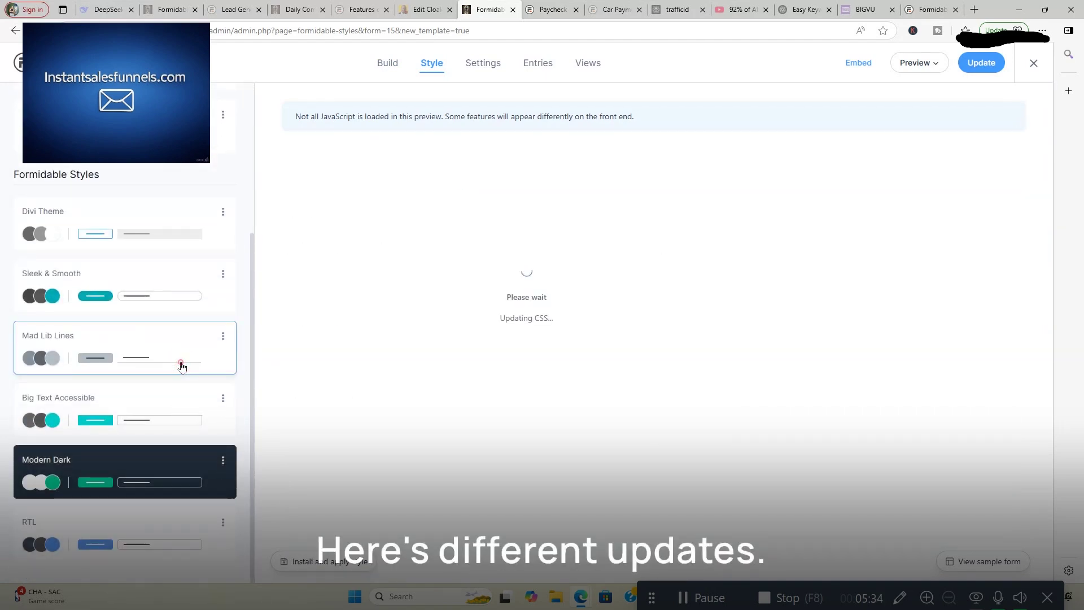
left_click(186, 305)
left_click(205, 237)
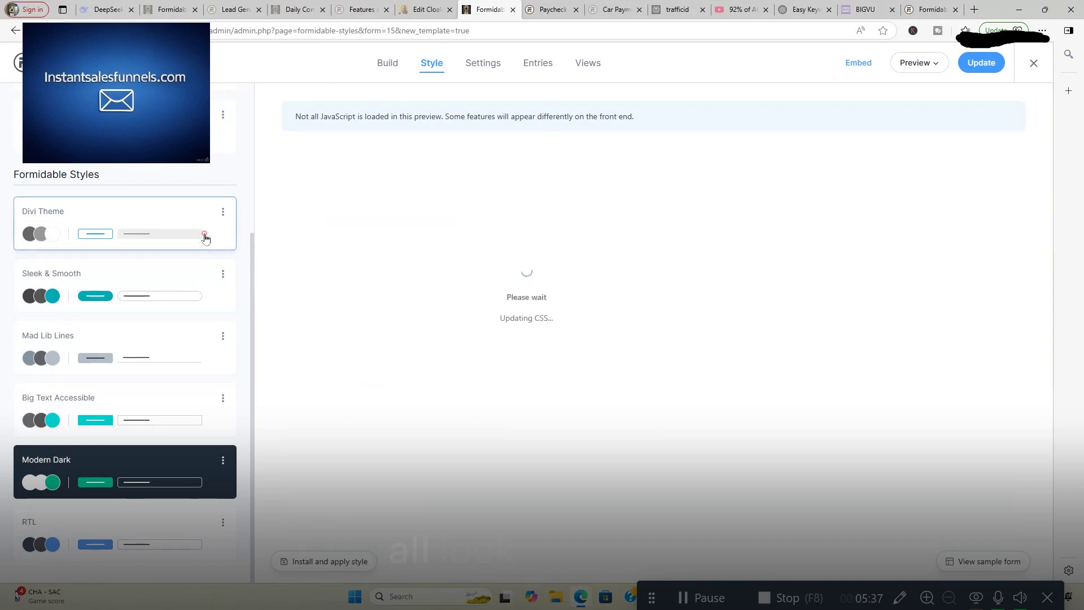
left_click(125, 126)
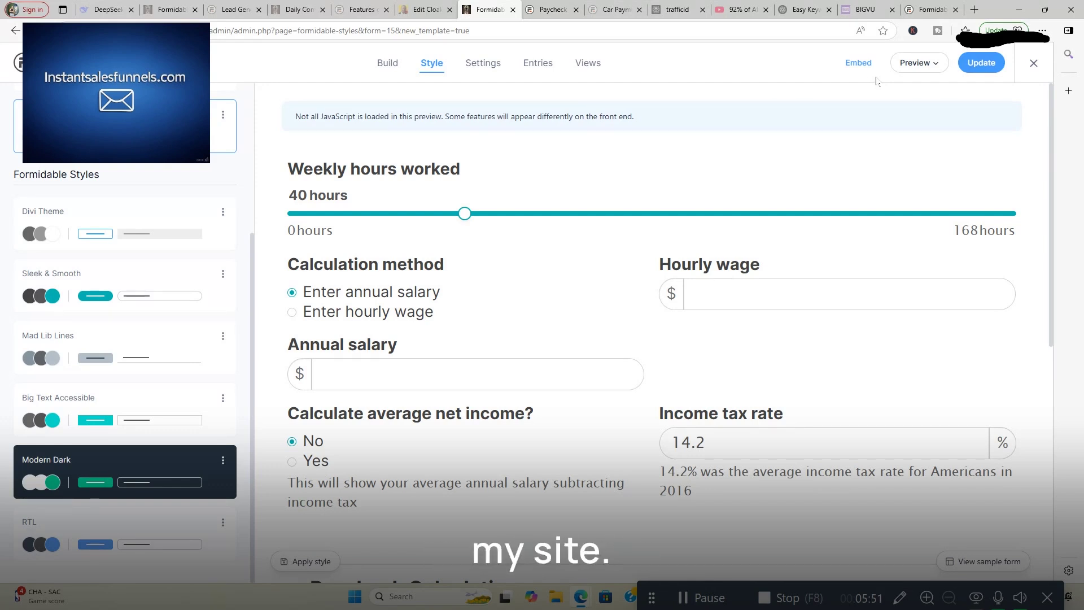
Embed the form on a new page titled 'Paycheck Calculator' and open that page's editor.
left_click(864, 64)
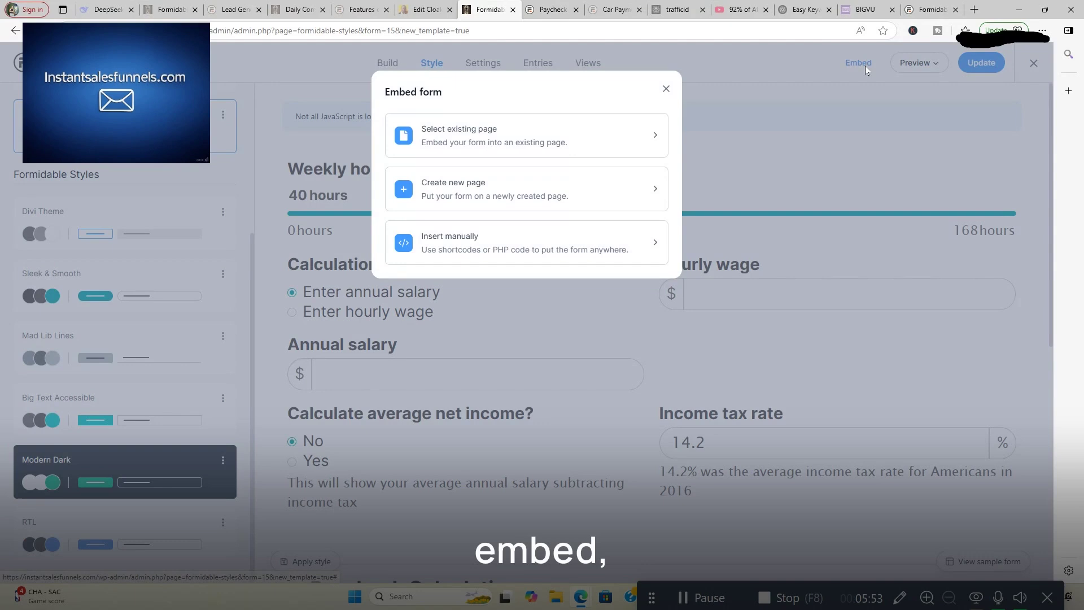
left_click(490, 201)
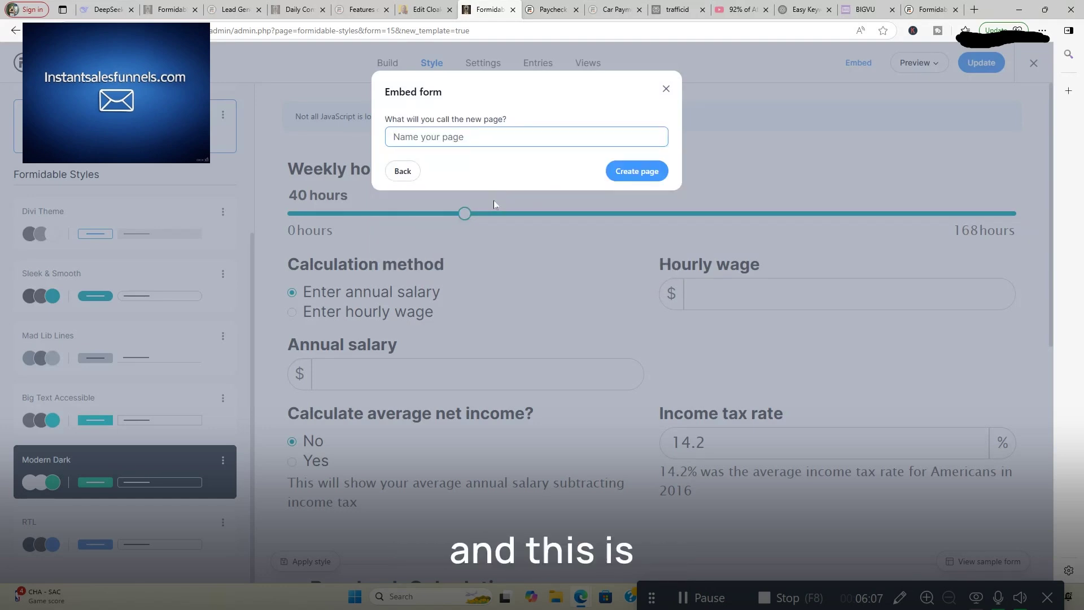
type("Paycheck Calculator")
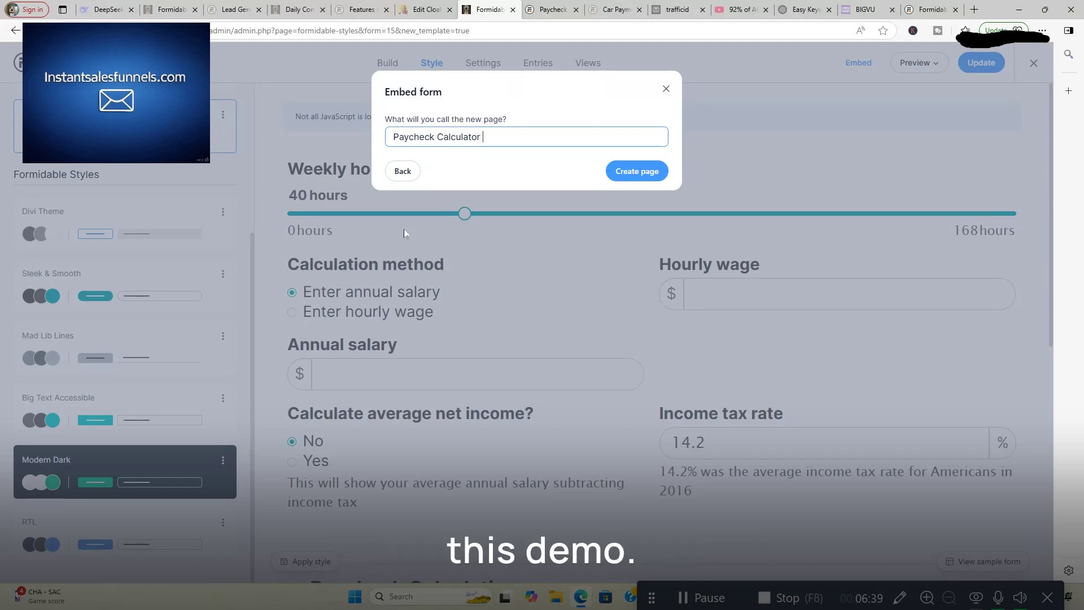
left_click(634, 171)
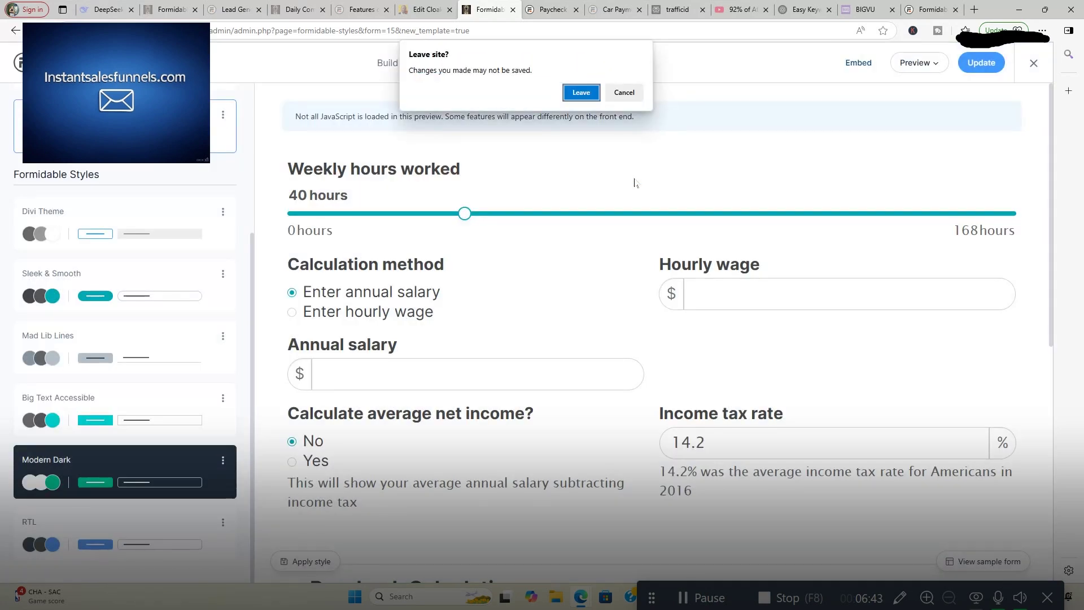
left_click(581, 92)
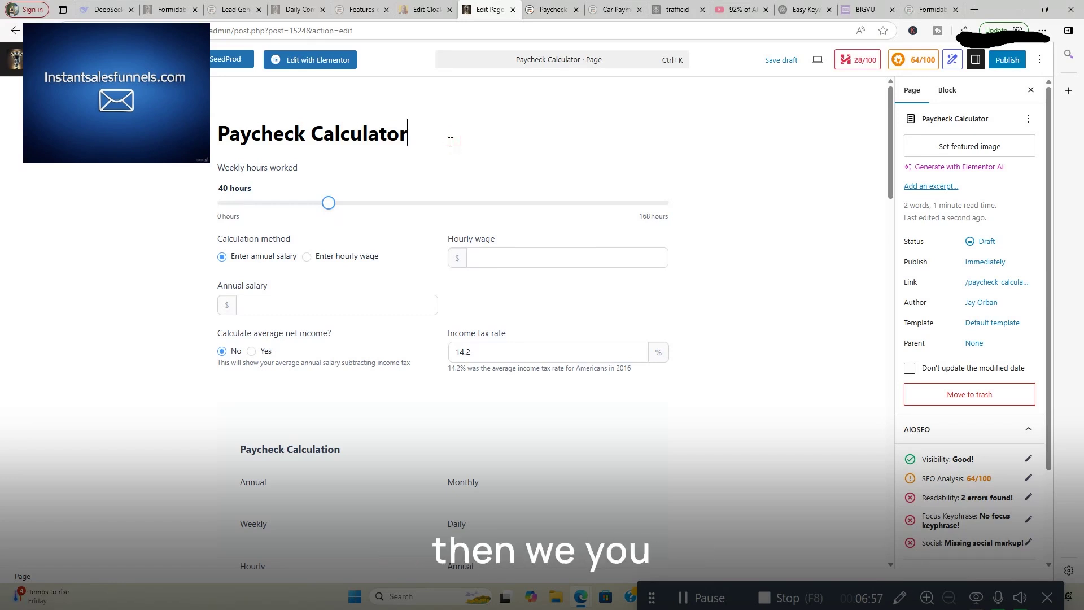
Add a blank paragraph under the title, publish the Paycheck Calculator page and view it live.
key("Return")
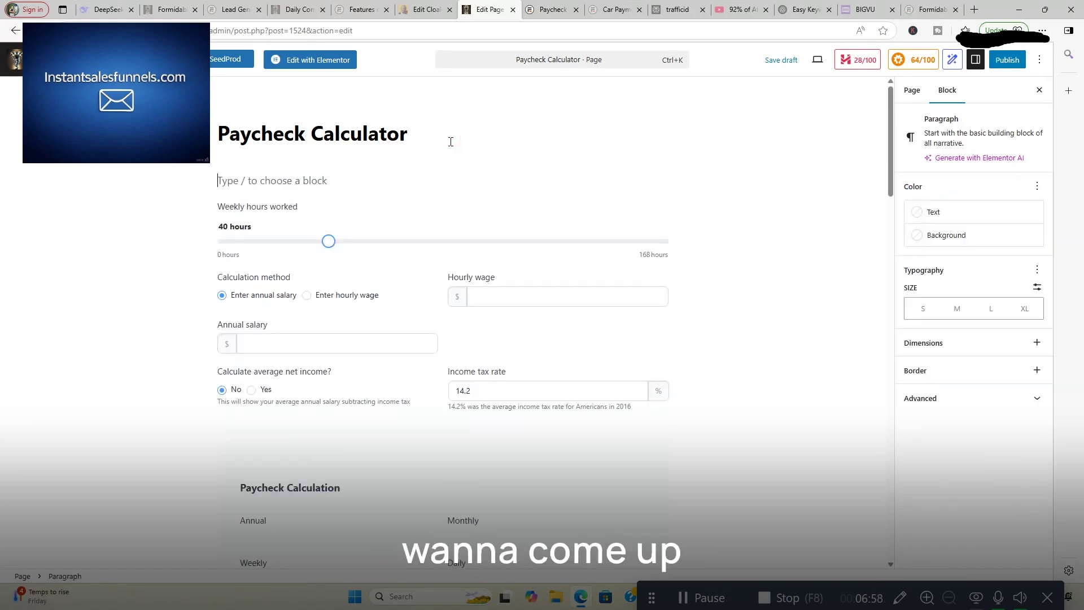
left_click(1009, 61)
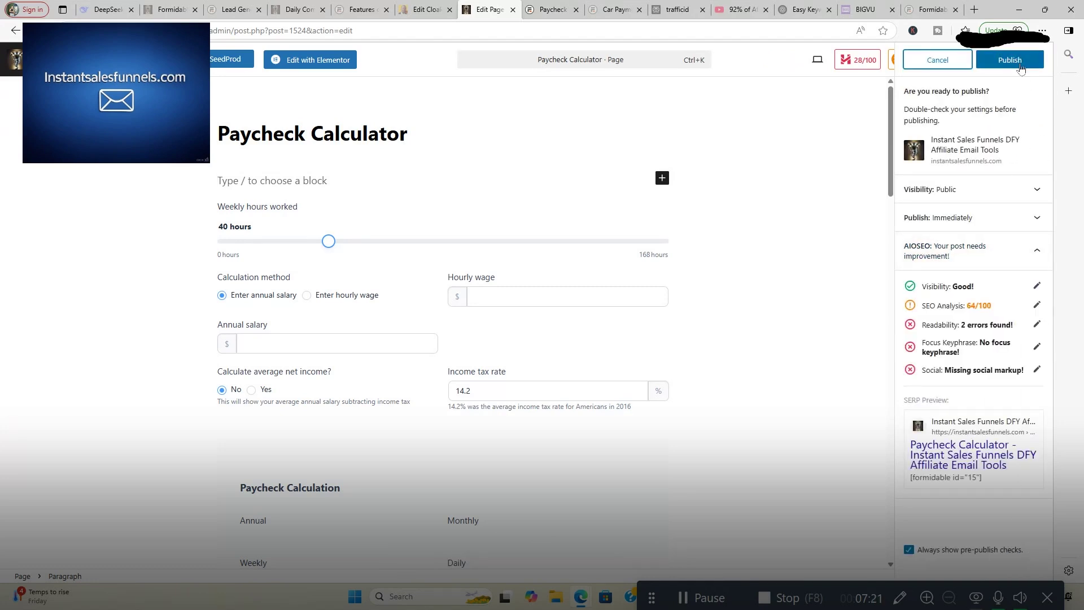
left_click(1020, 67)
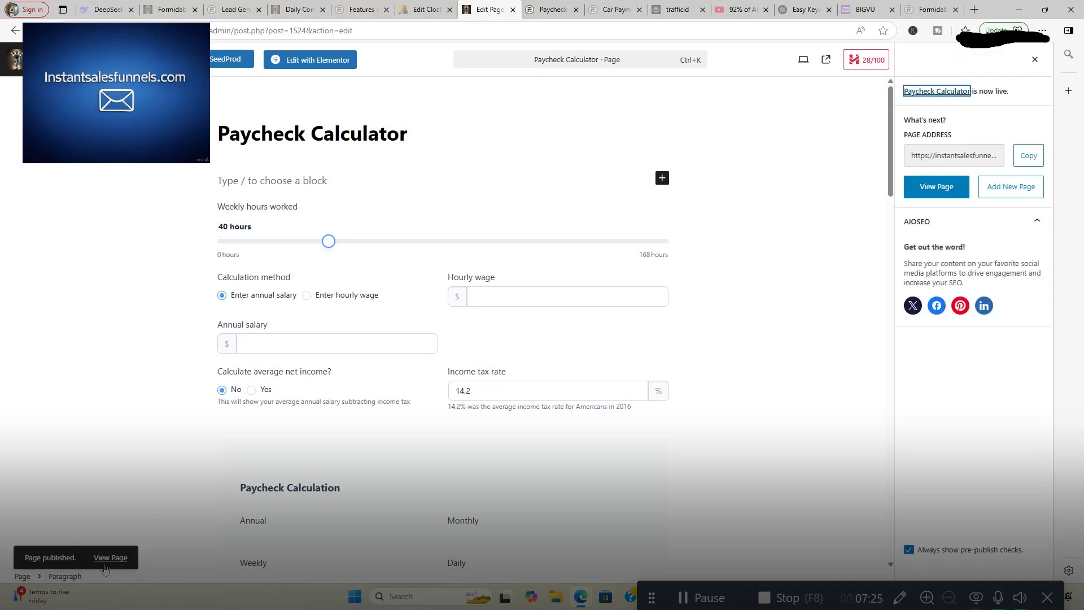
left_click(102, 558)
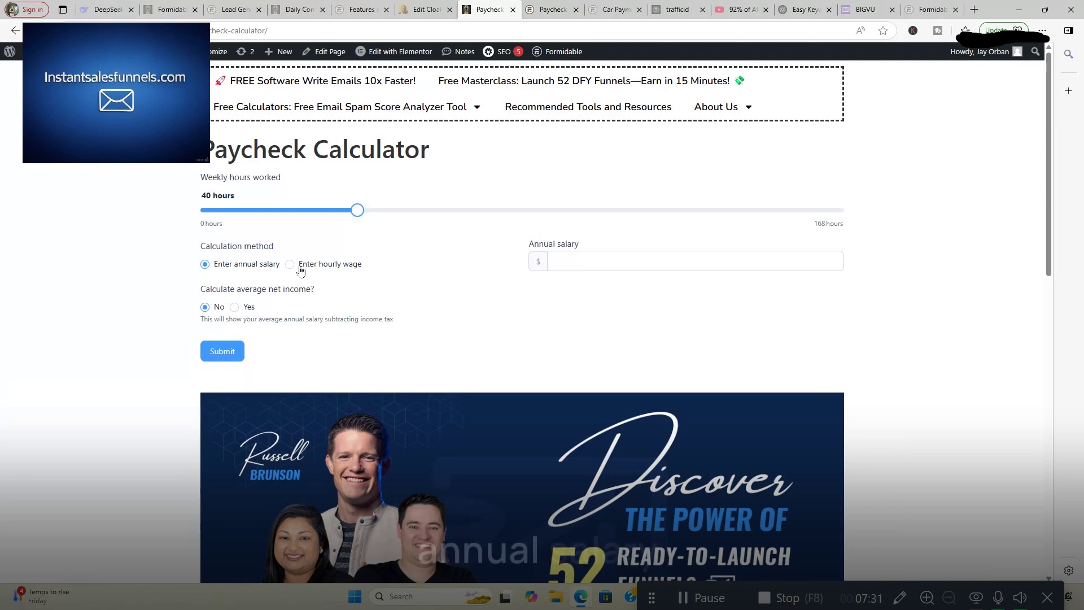
Enter a 100000 annual salary, replacing 80000, choose Yes for average net income, and check the $85,800.00 result.
left_click(560, 263)
type("80000")
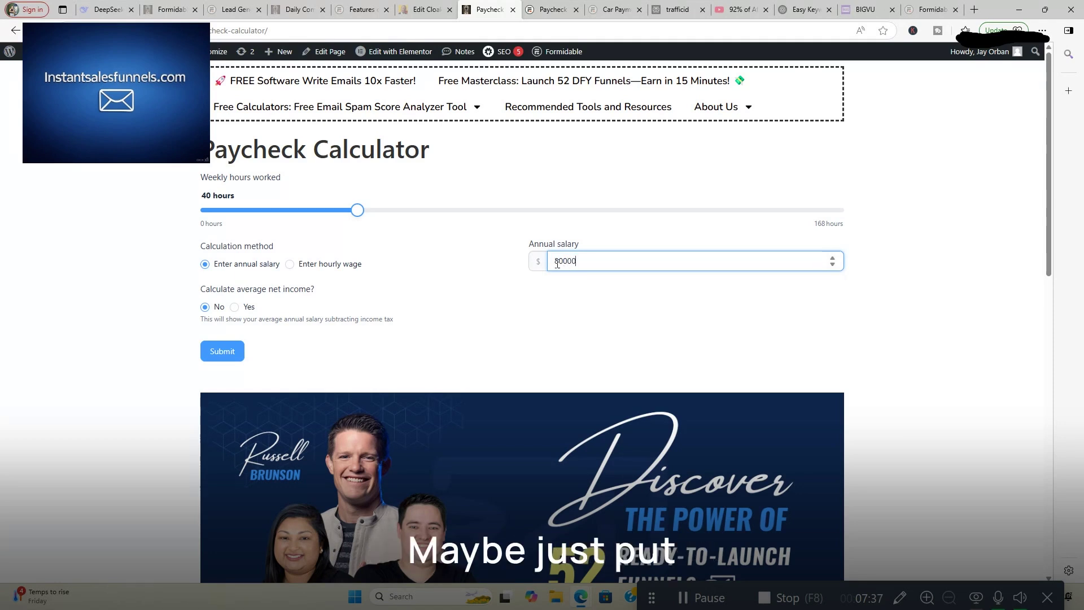
double_click(645, 266)
key("BackSpace")
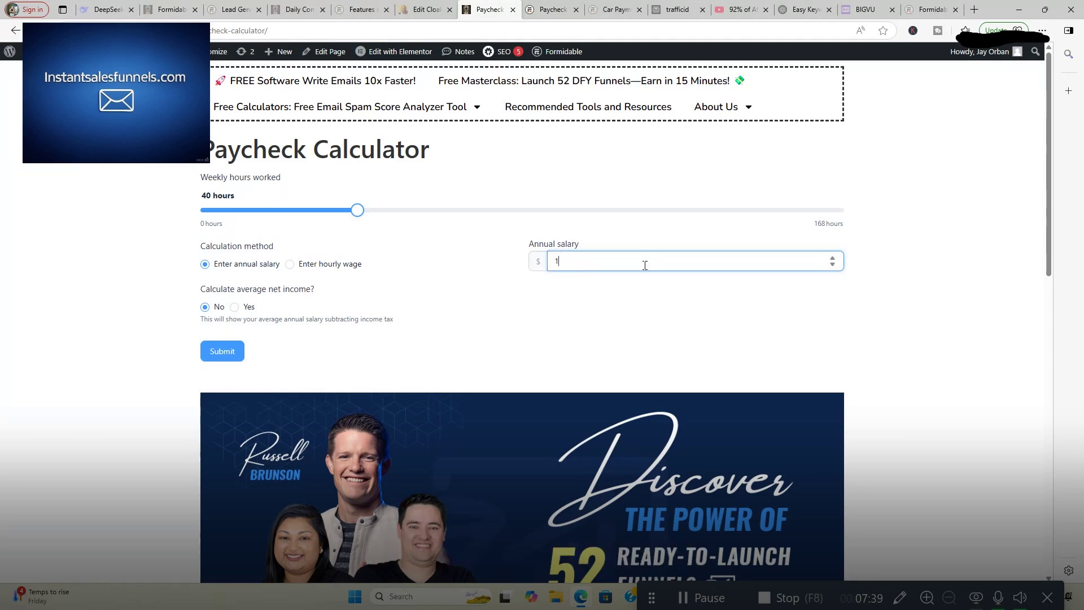
type("100000")
left_click(234, 307)
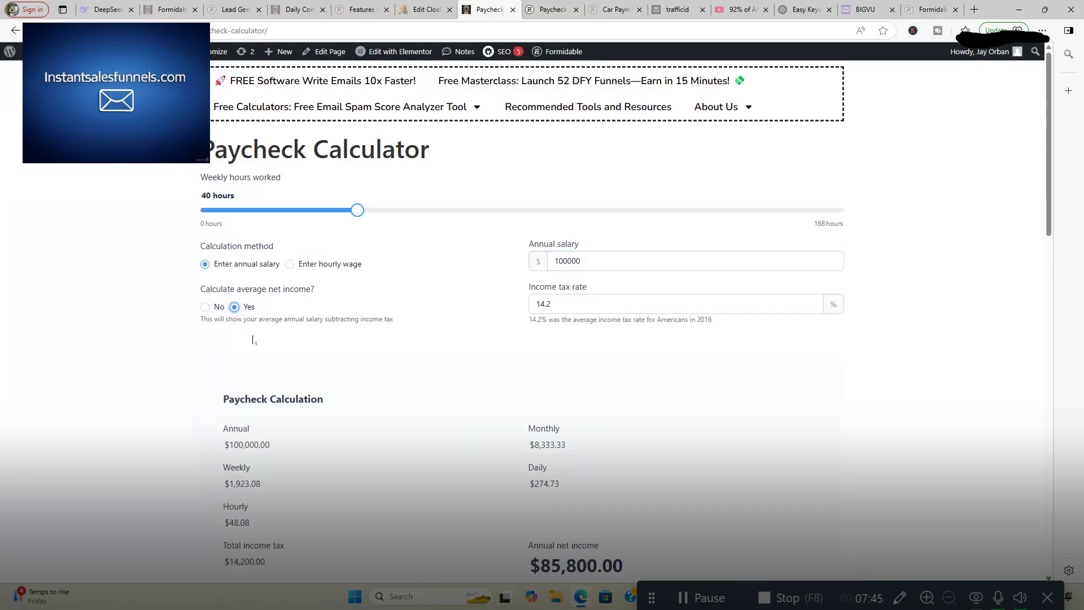
scroll(560, 424, "down", 2)
scroll(561, 424, "up", 2)
scroll(800, 382, "down", 3)
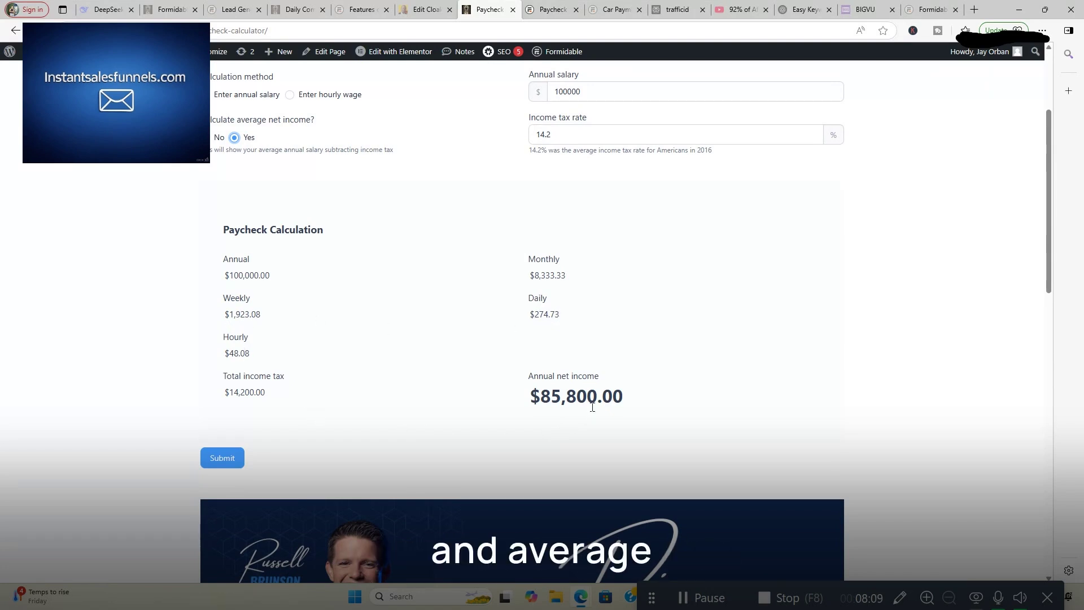
scroll(626, 419, "up", 3)
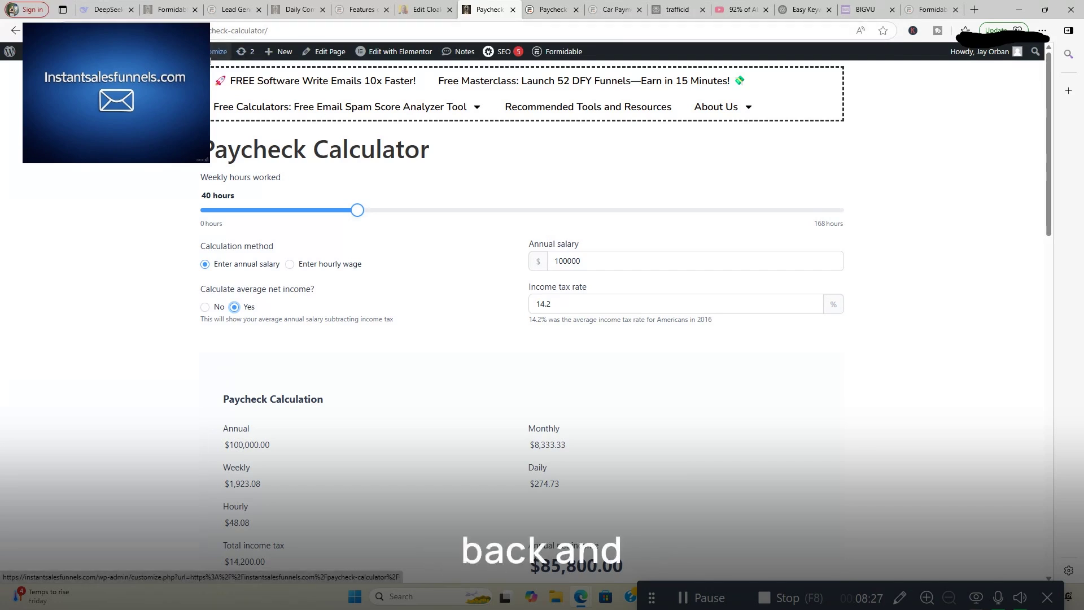
Edit the site address to load the affiliate email generator page.
left_click(219, 32)
left_click_drag(218, 31, 271, 34)
key("BackSpace")
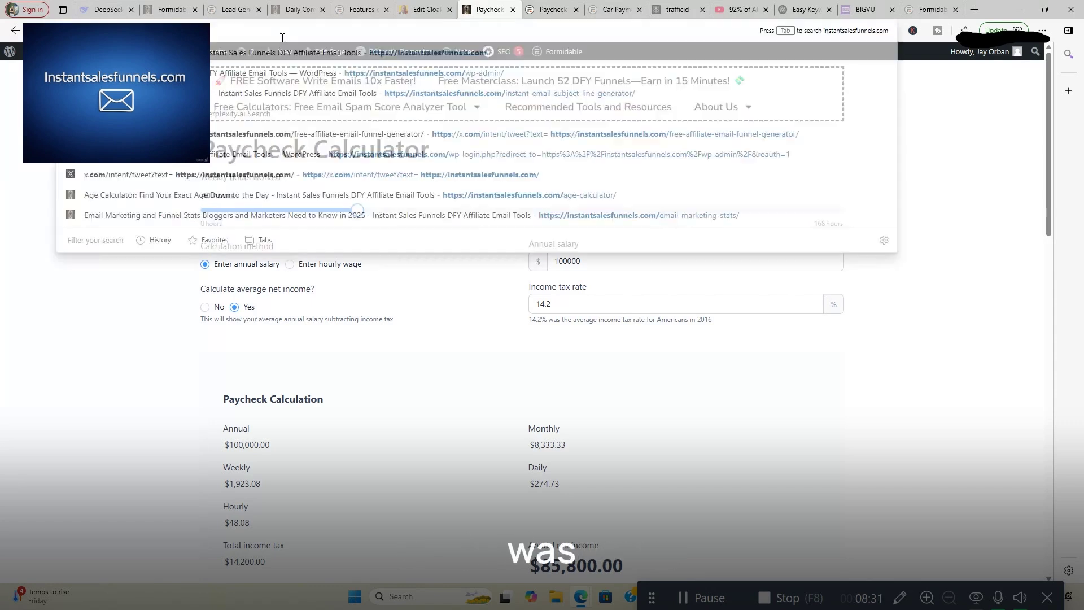
left_click(246, 71)
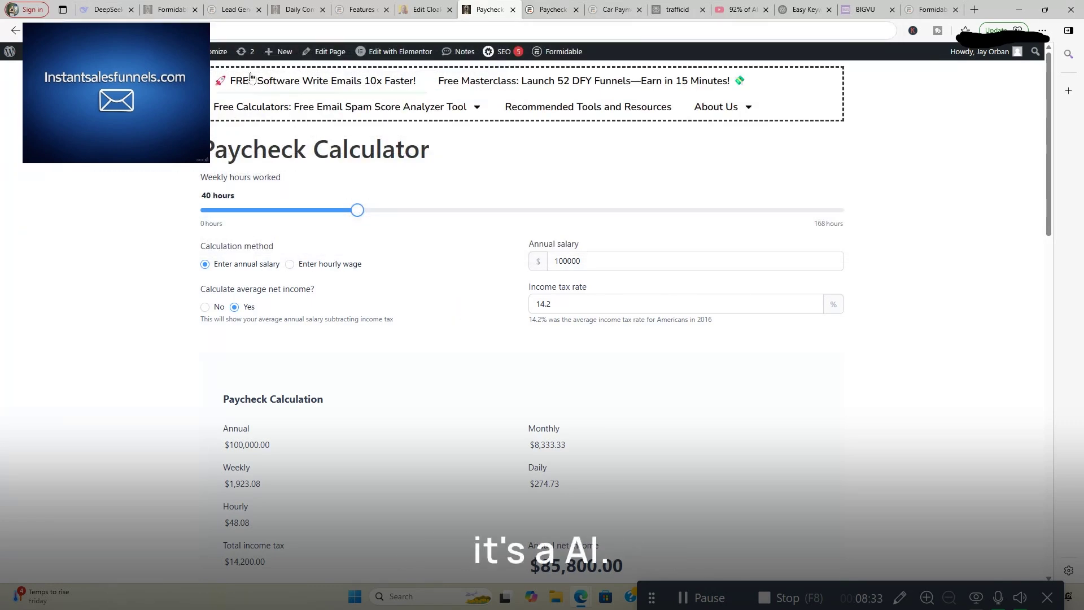
left_click(235, 34)
key("Return")
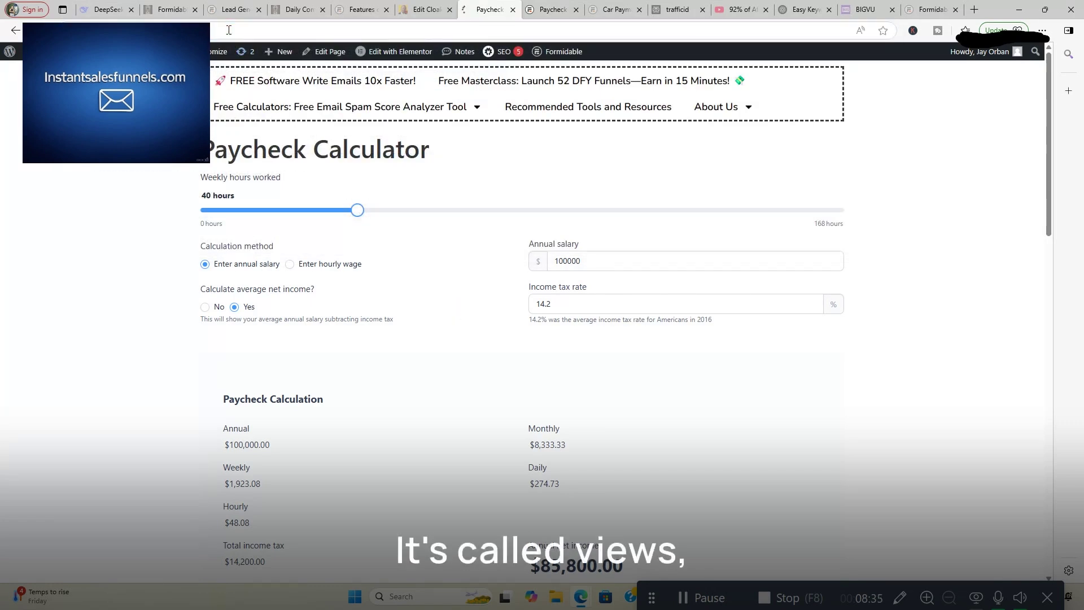
scroll(727, 473, "down", 5)
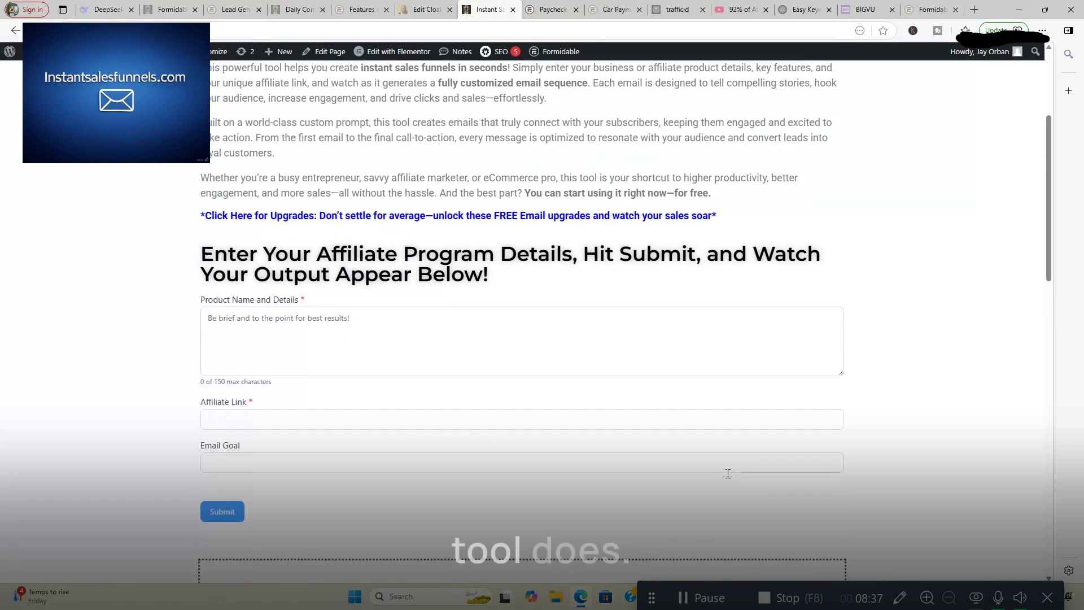
scroll(727, 473, "down", 2)
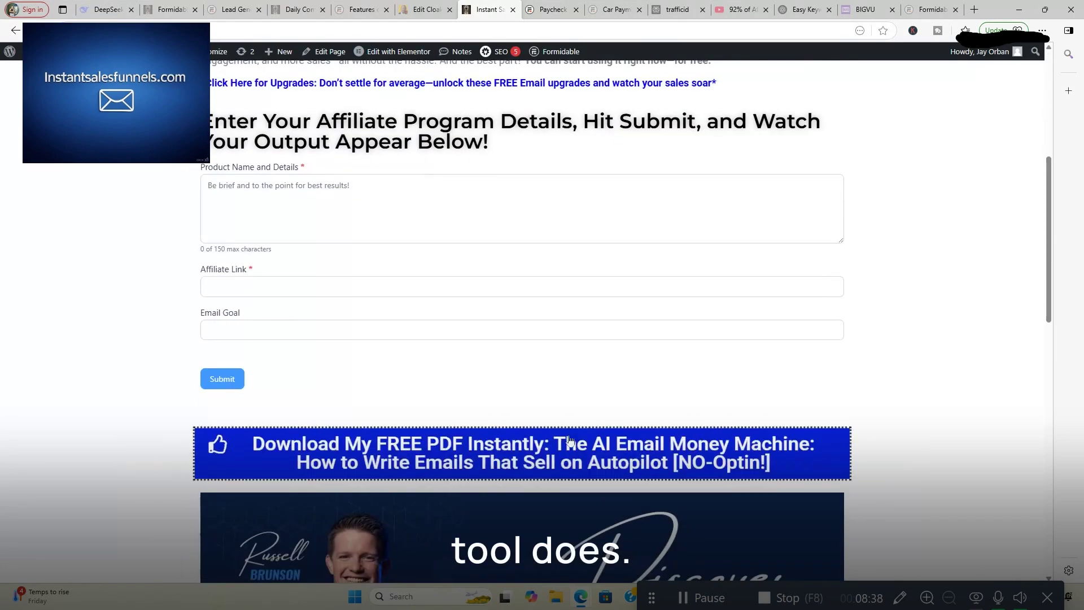
Submit the form with product 'i want to promote aweber email marketing', the saved affiliate link, and goal 'to sell aweber to potential customers'.
left_click(273, 198)
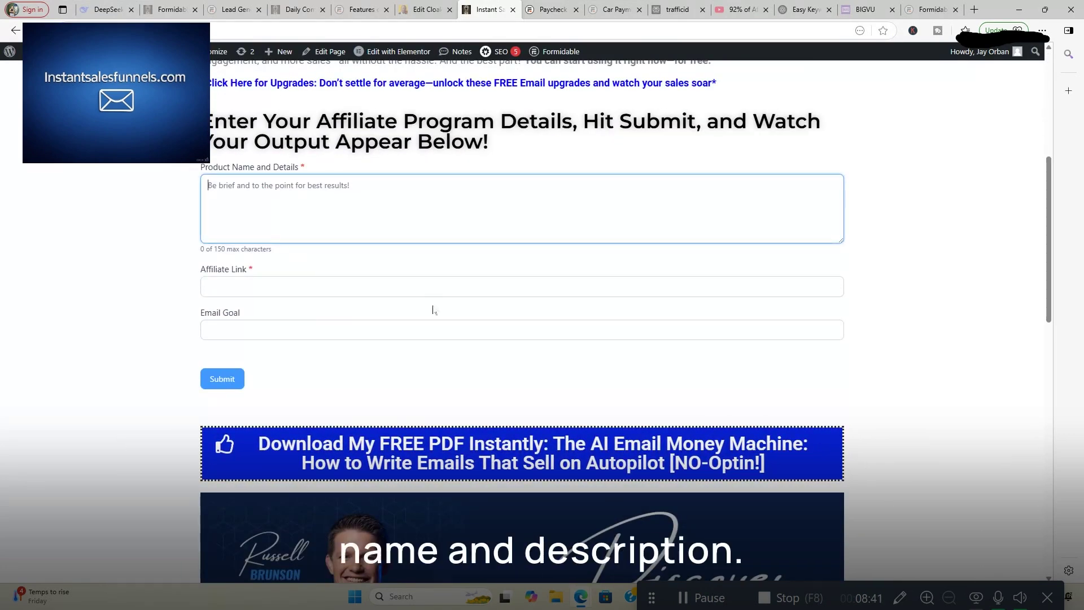
scroll(496, 363, "up", 3)
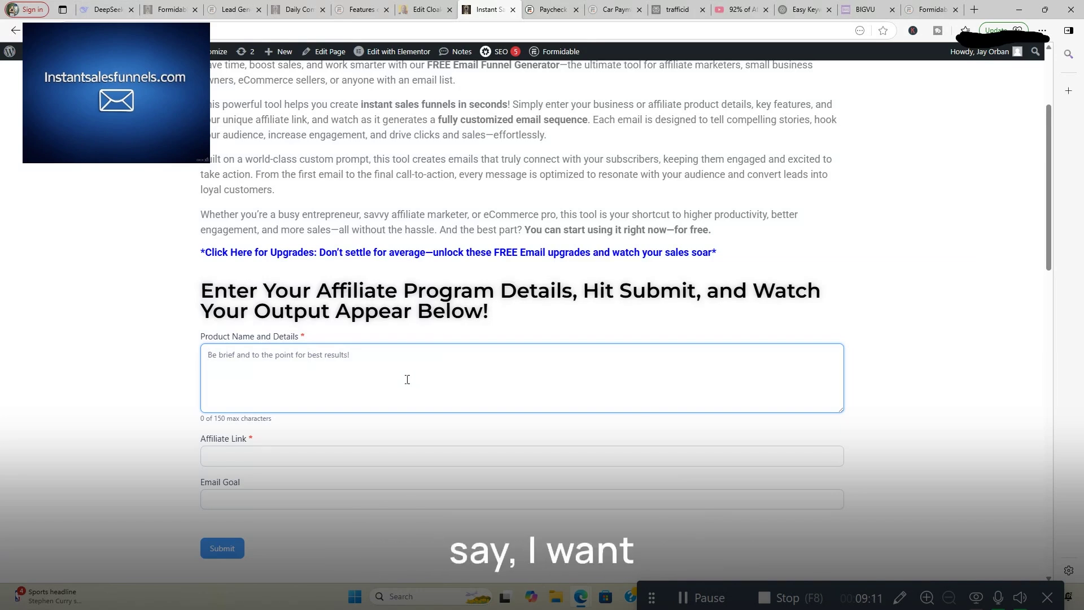
type("i want to promote ")
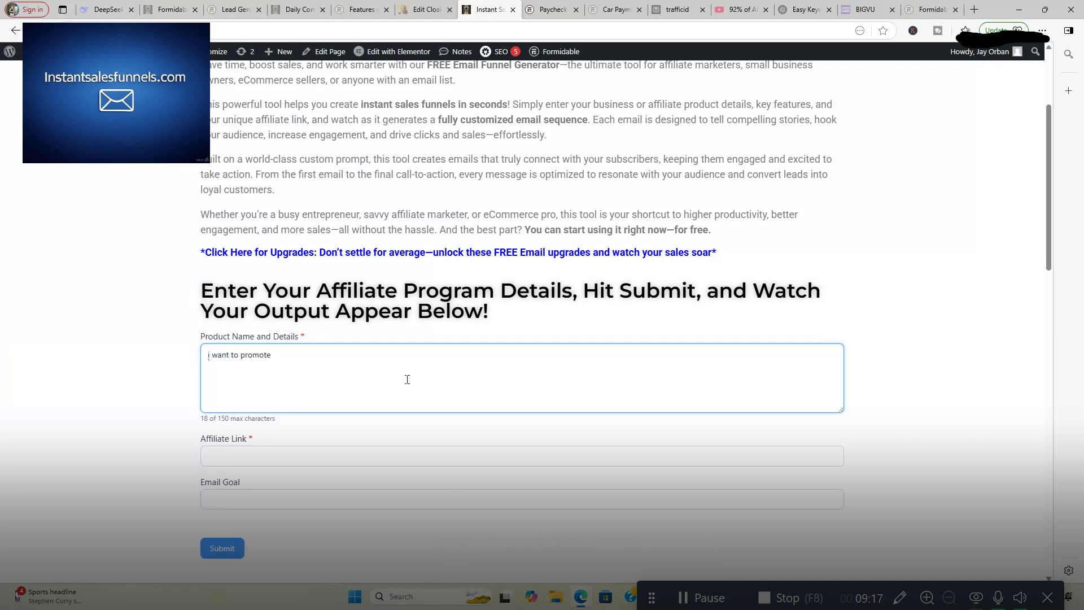
type("aweber email marketi")
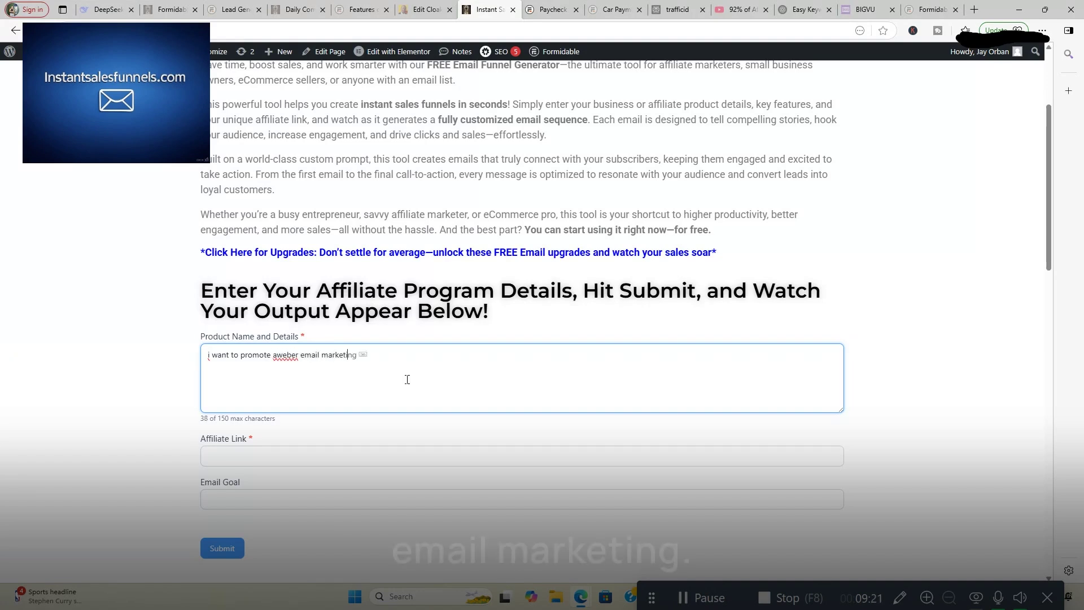
type("ng")
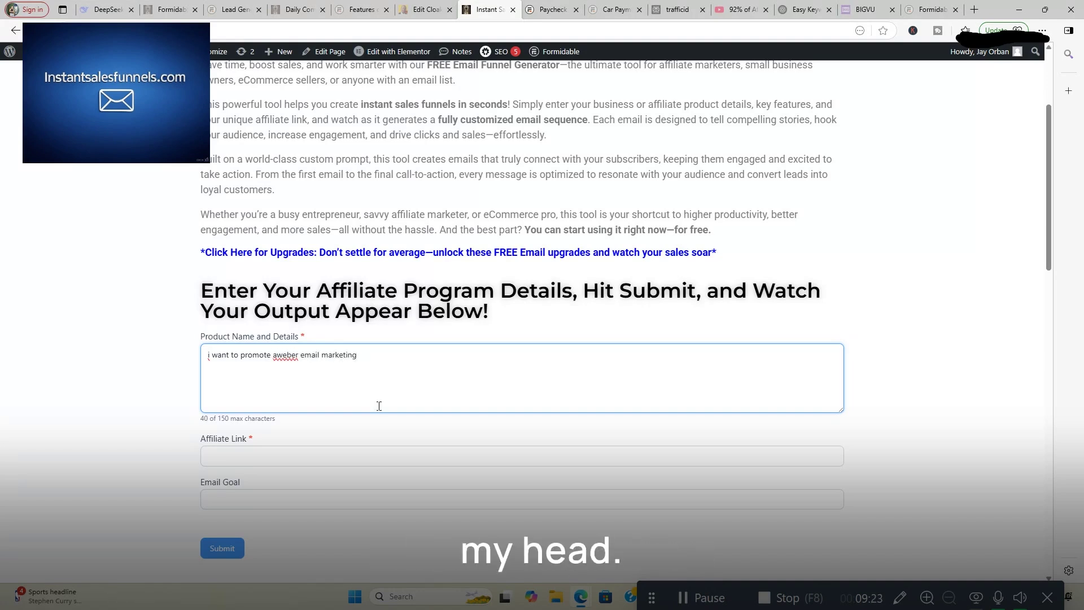
left_click(322, 455)
left_click(296, 355)
left_click(266, 496)
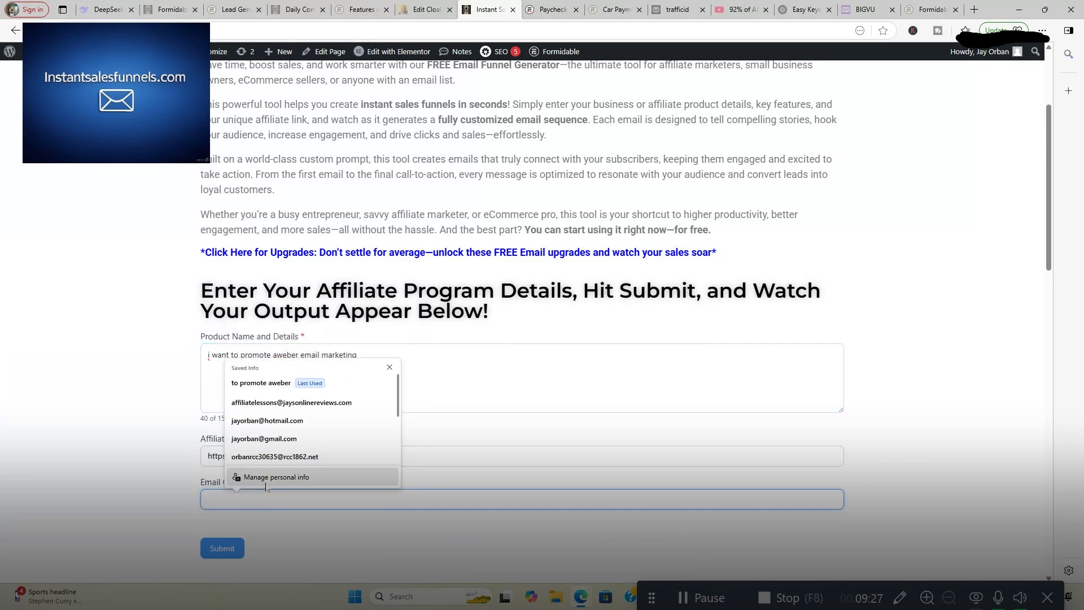
type("to sell awe")
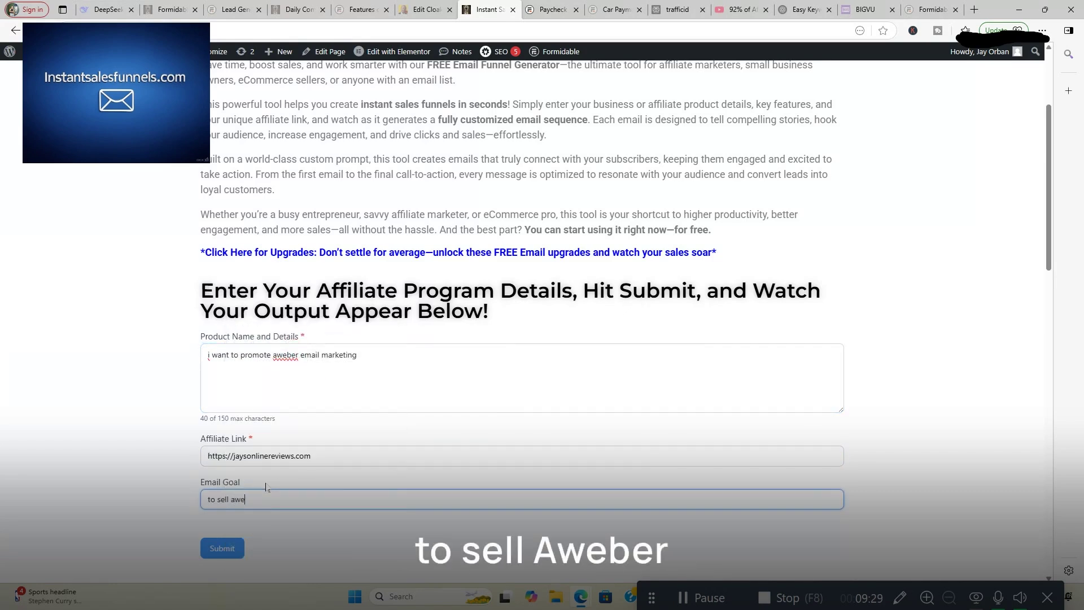
type("ber to potential custome")
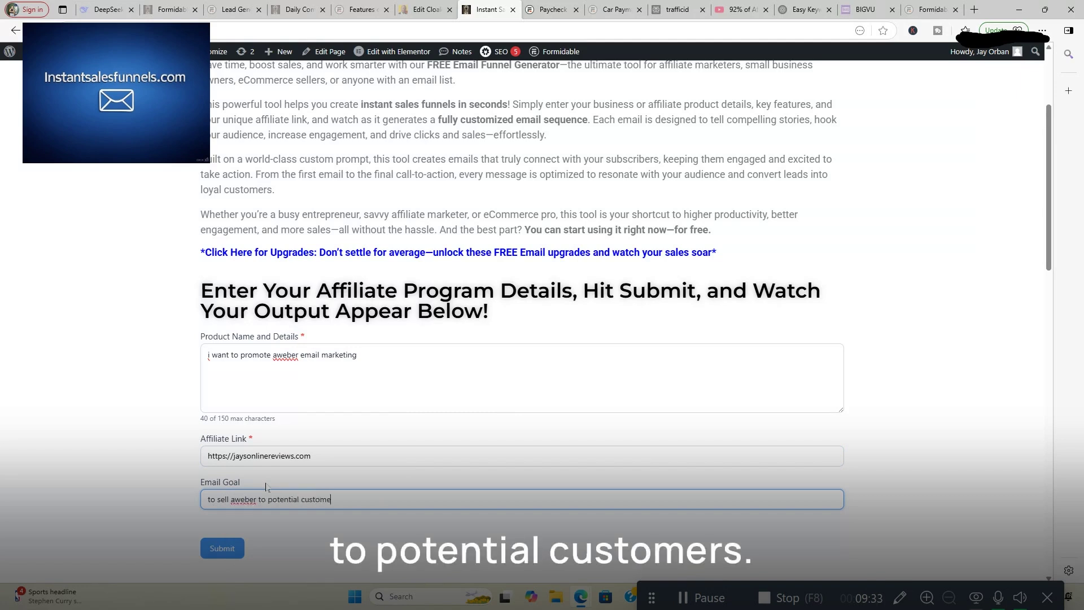
type("rs")
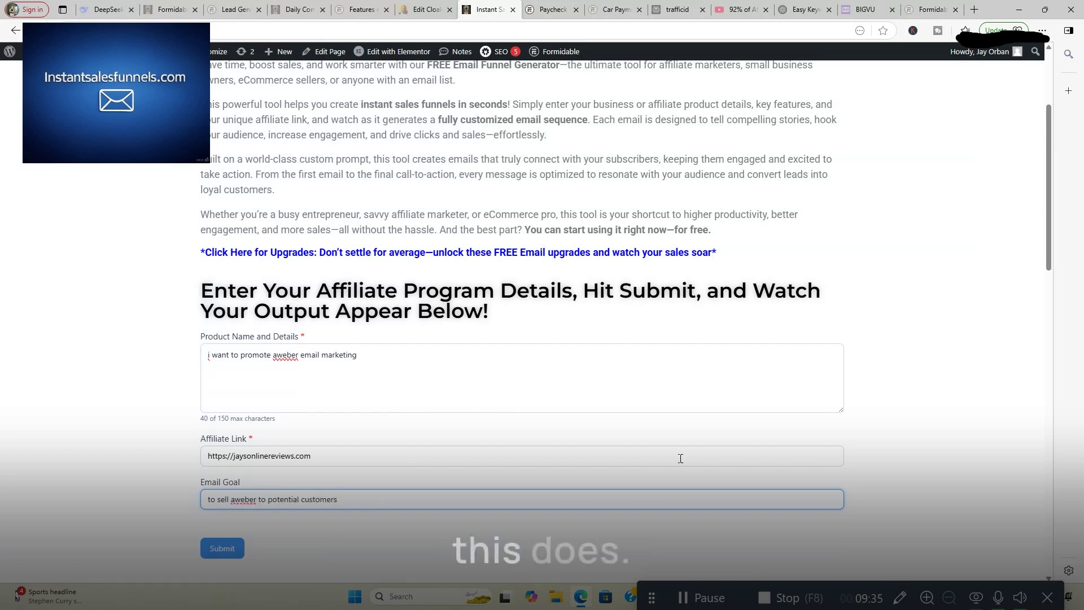
scroll(532, 419, "down", 2)
left_click(229, 436)
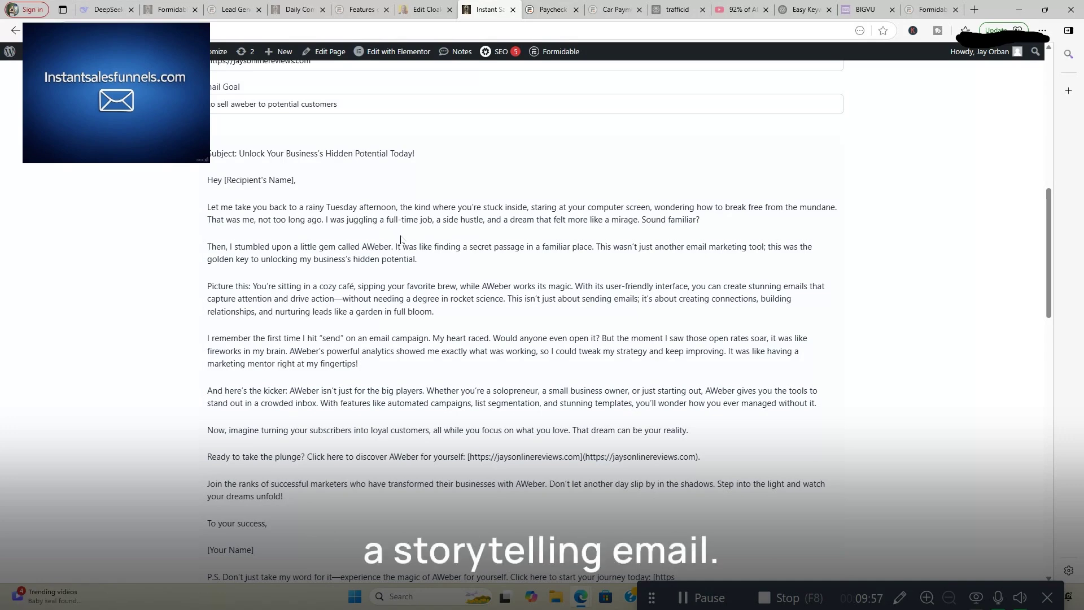
scroll(479, 311, "down", 4)
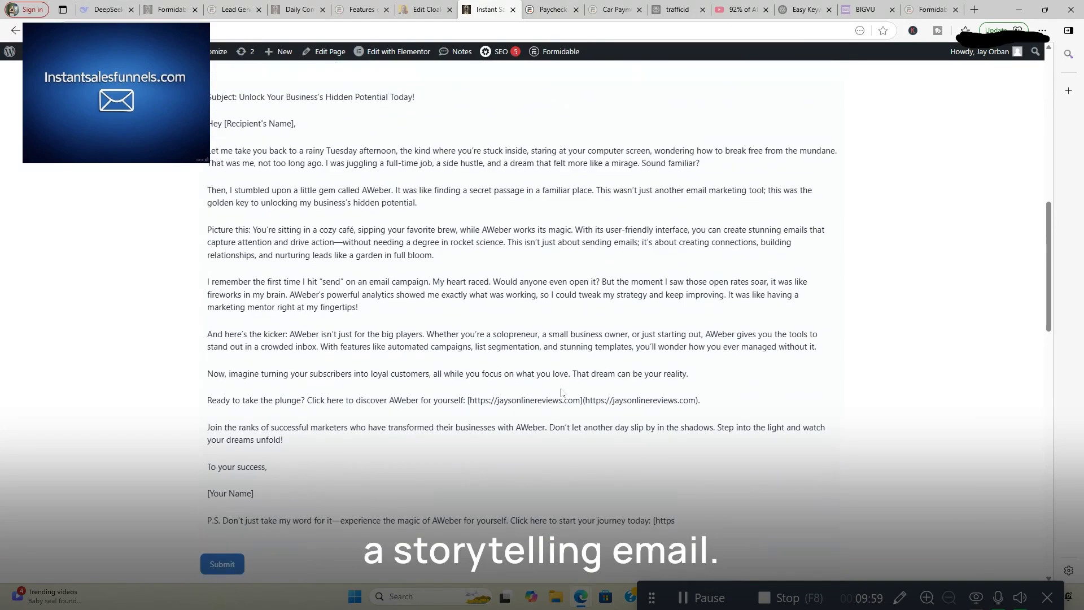
scroll(561, 393, "up", 2)
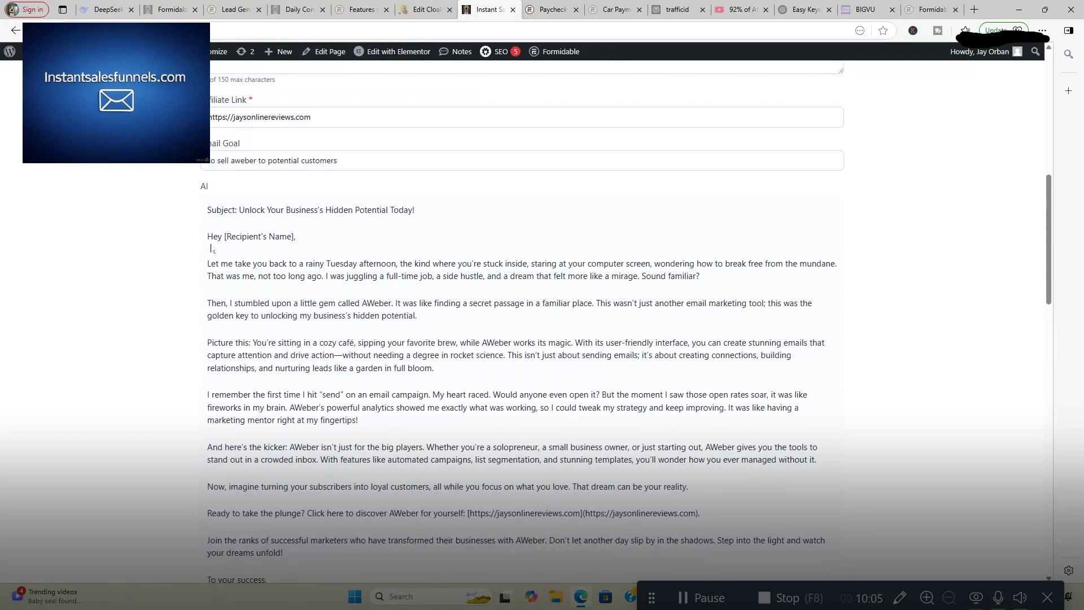
scroll(585, 387, "down", 3)
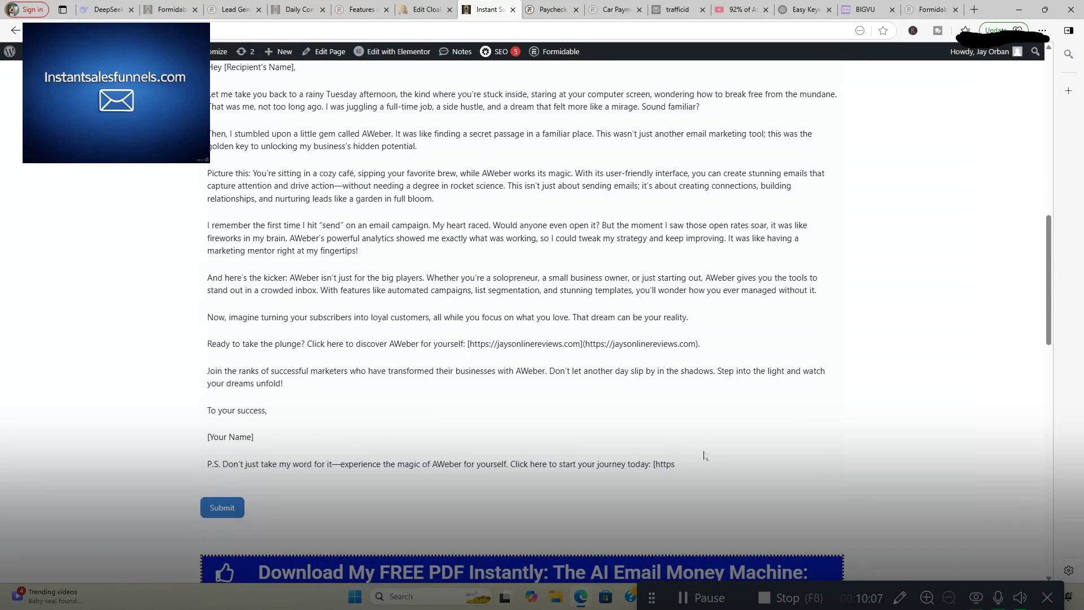
scroll(704, 455, "up", 6)
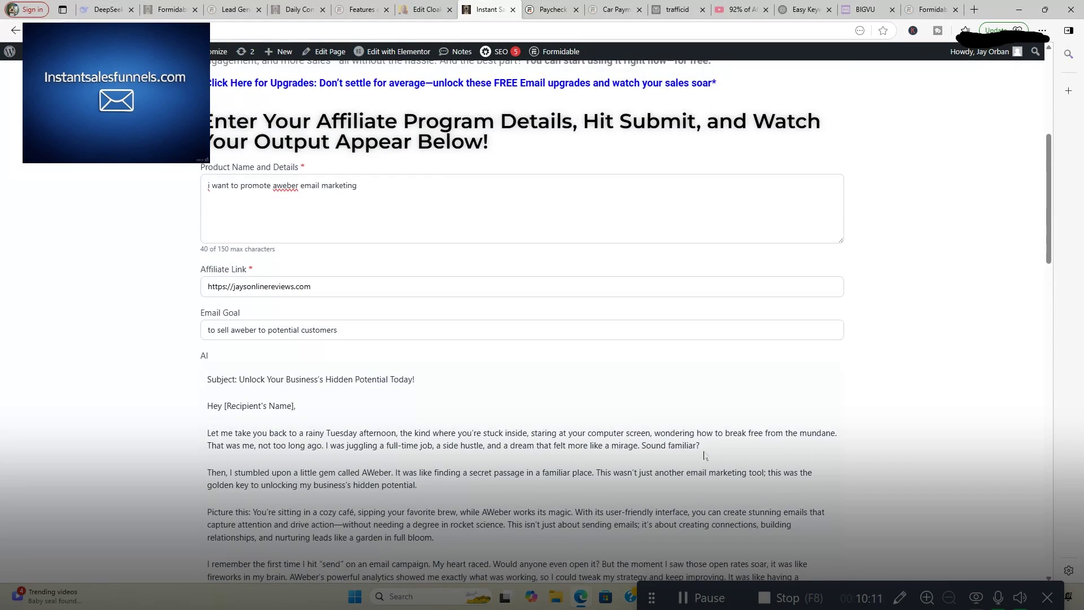
scroll(703, 455, "up", 1)
scroll(704, 455, "up", 4)
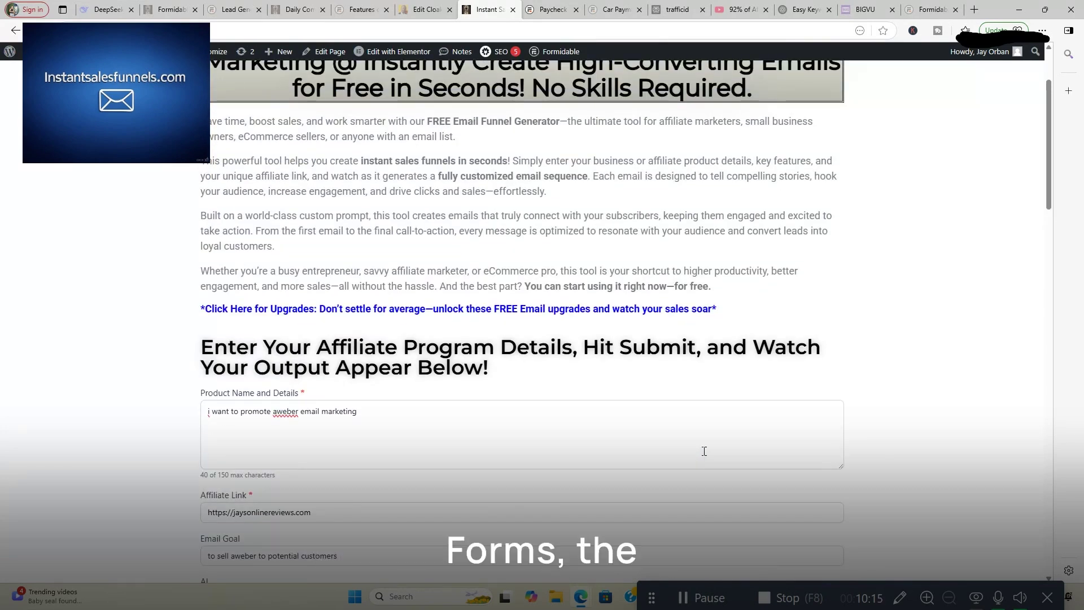
scroll(704, 450, "down", 4)
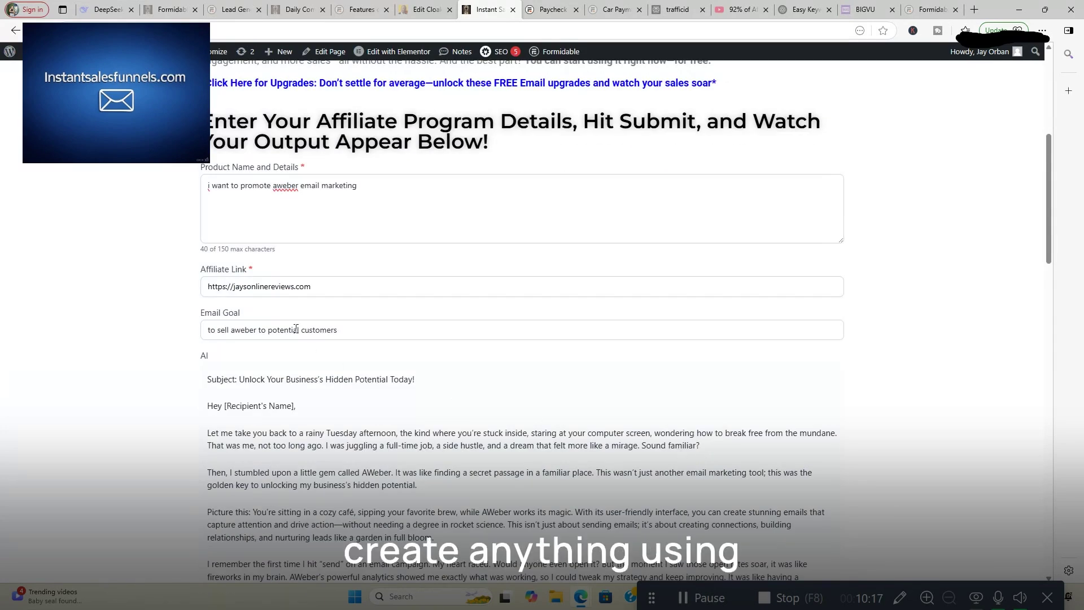
scroll(605, 444, "down", 3)
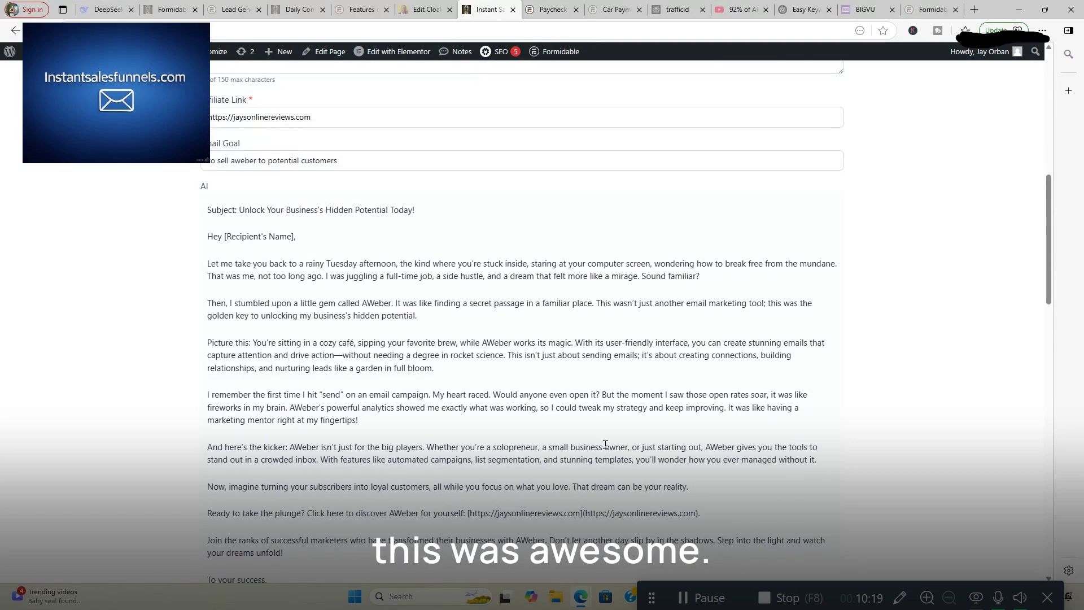
scroll(605, 444, "up", 9)
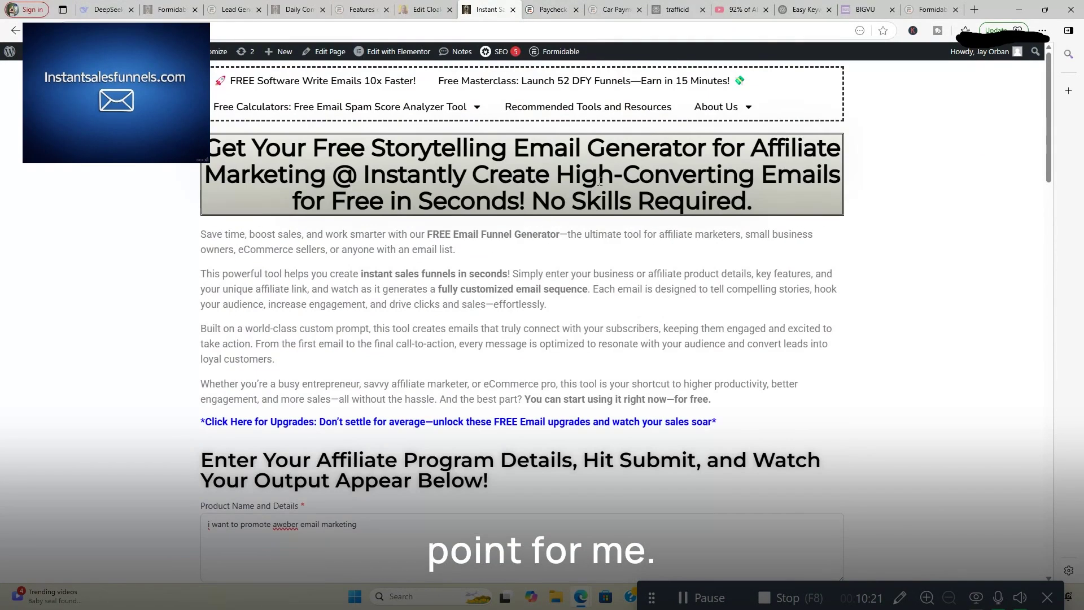
mouse_move(356, 107)
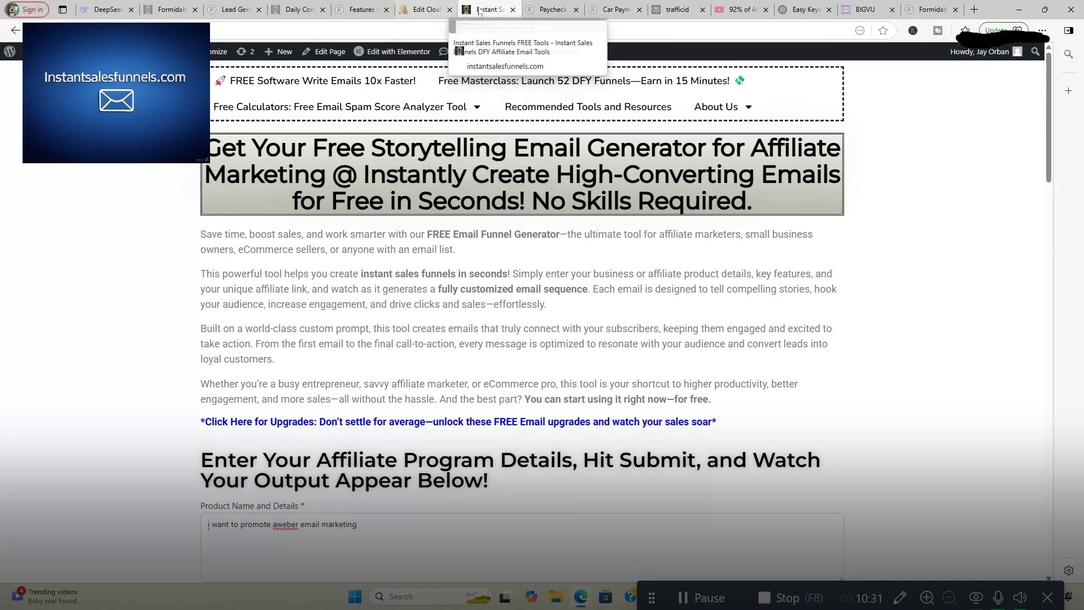
Return to the WordPress admin and open Formidable's Form Templates gallery showing 373 templates.
left_click(84, 51)
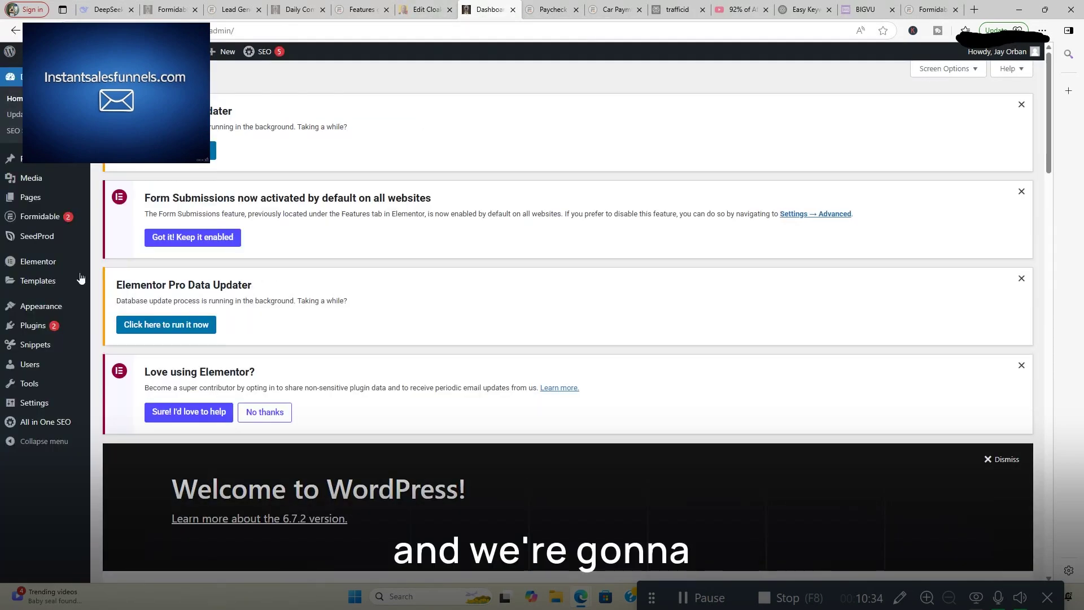
mouse_move(84, 219)
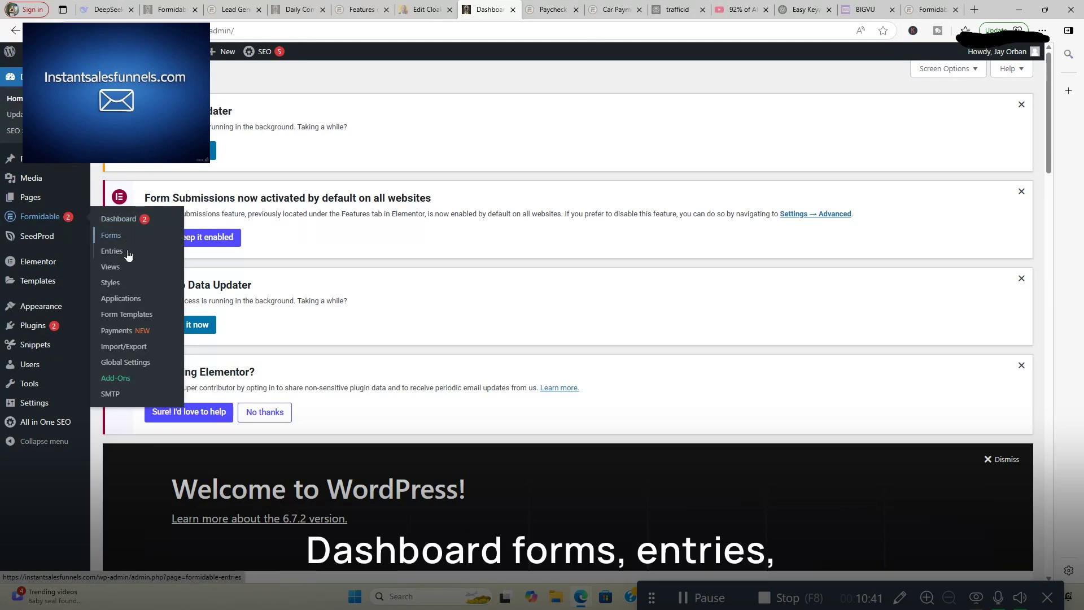
left_click(136, 315)
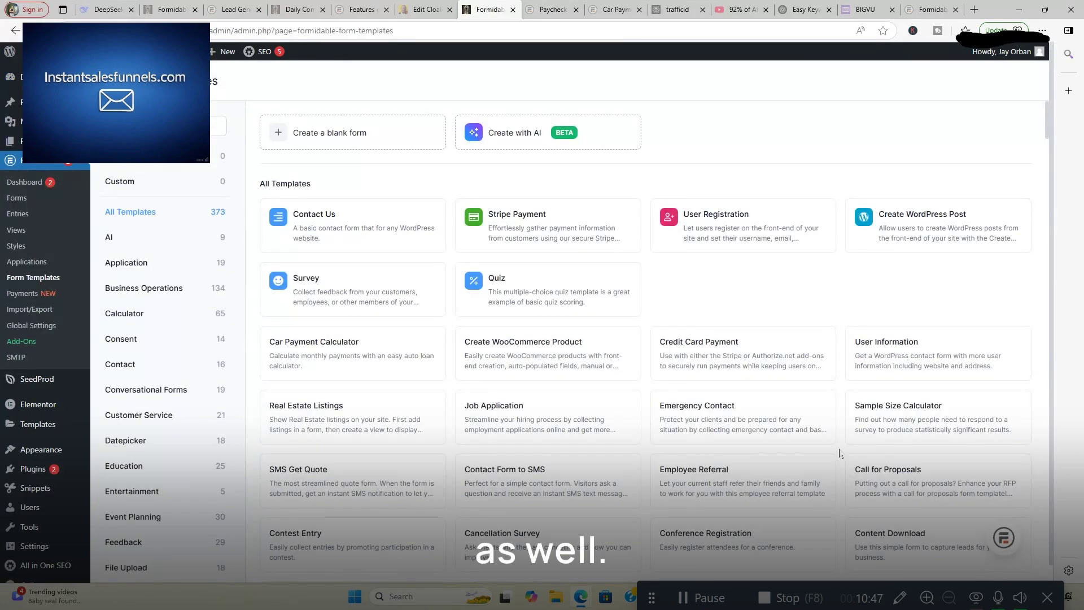
mouse_move(535, 225)
mouse_move(757, 237)
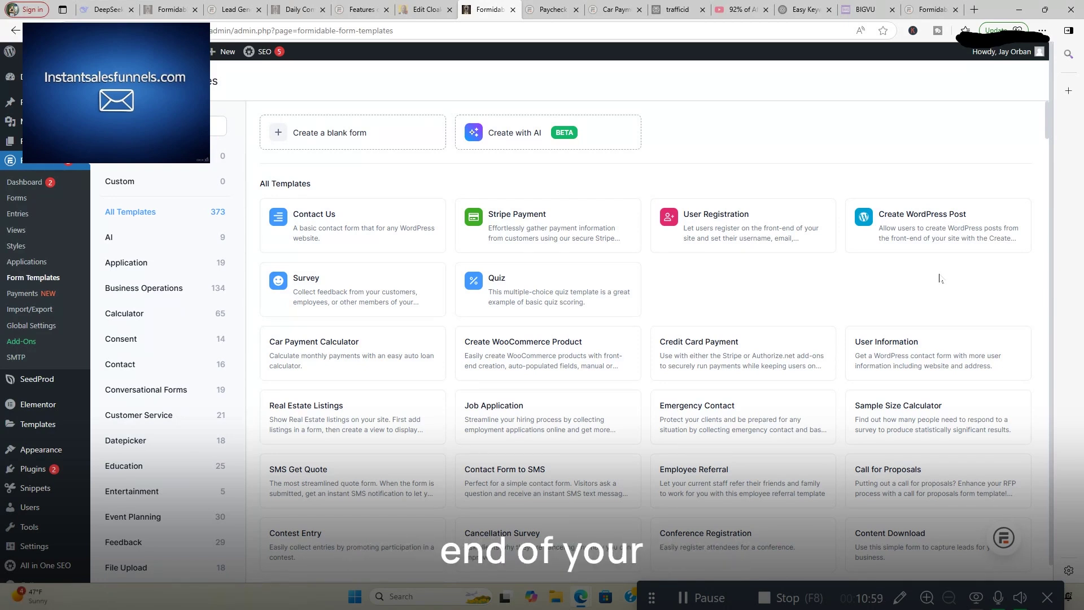
mouse_move(961, 226)
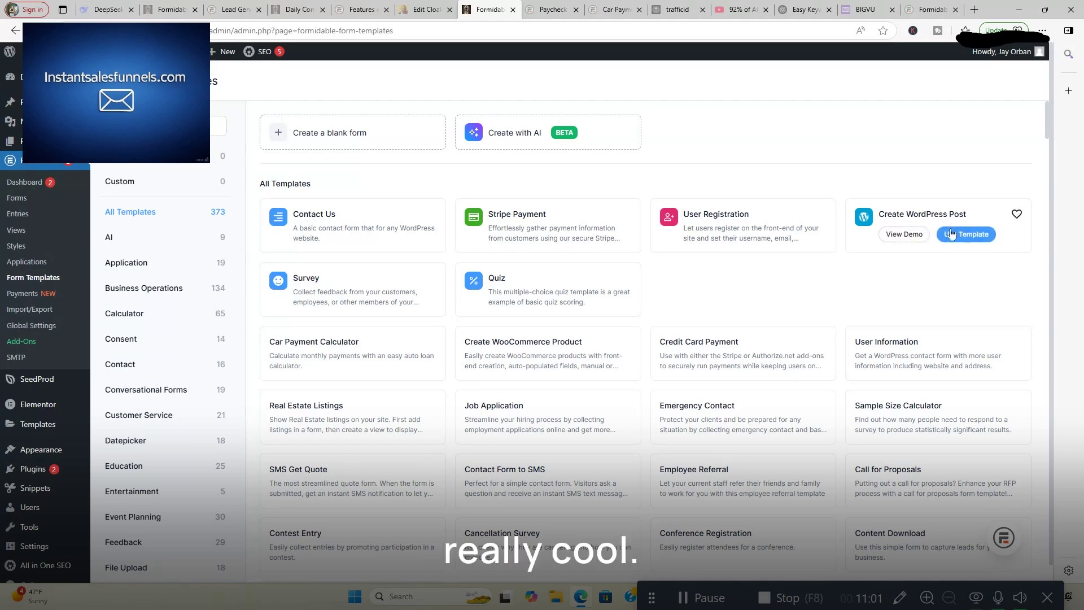
Preview the Create WordPress Post template demo and try its Content field.
left_click(902, 234)
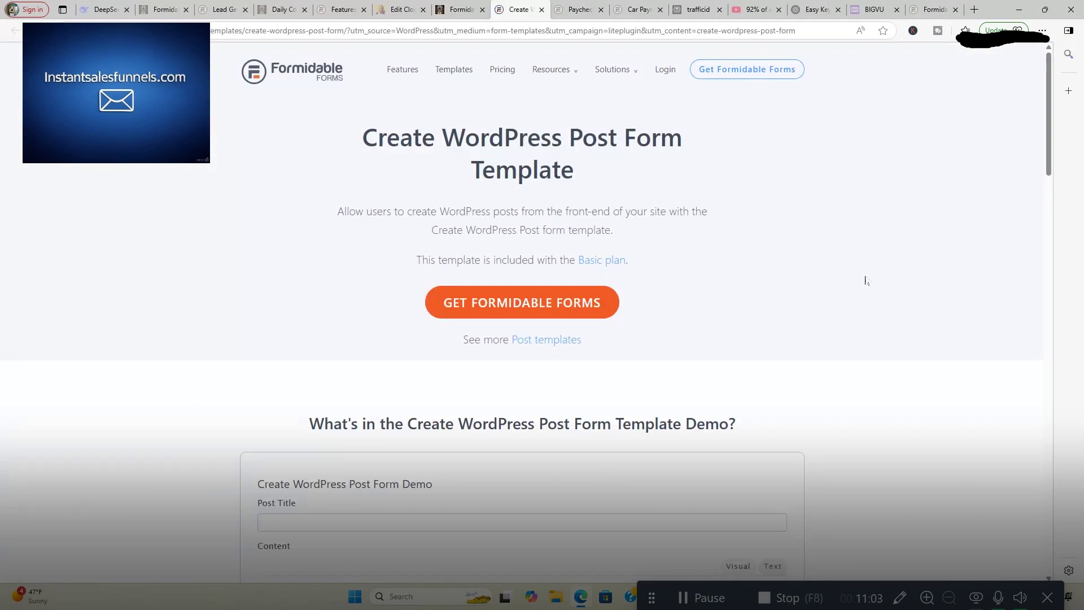
scroll(883, 331, "down", 7)
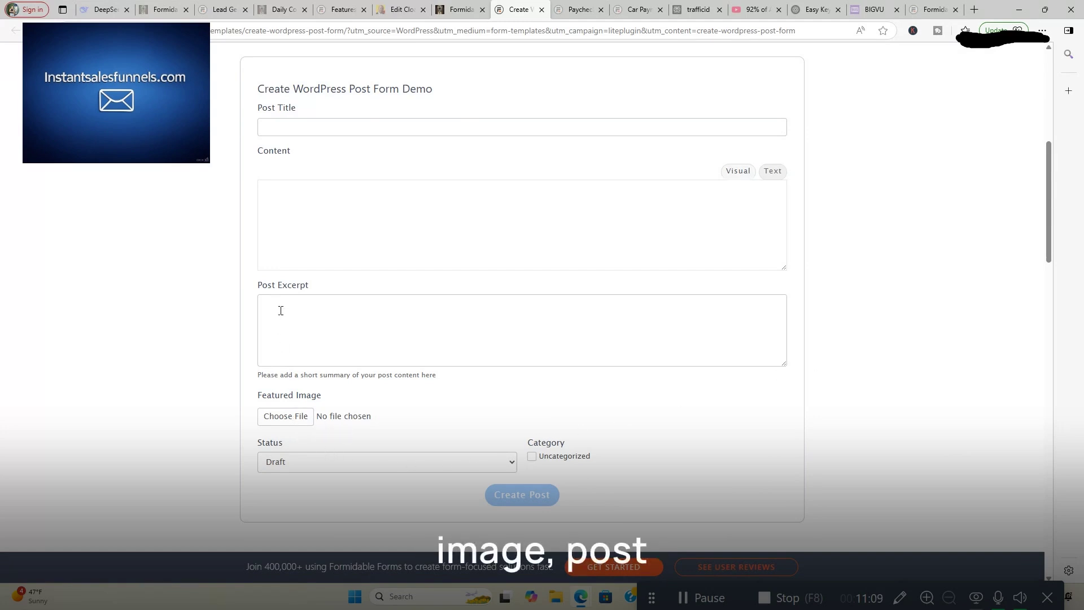
left_click(297, 232)
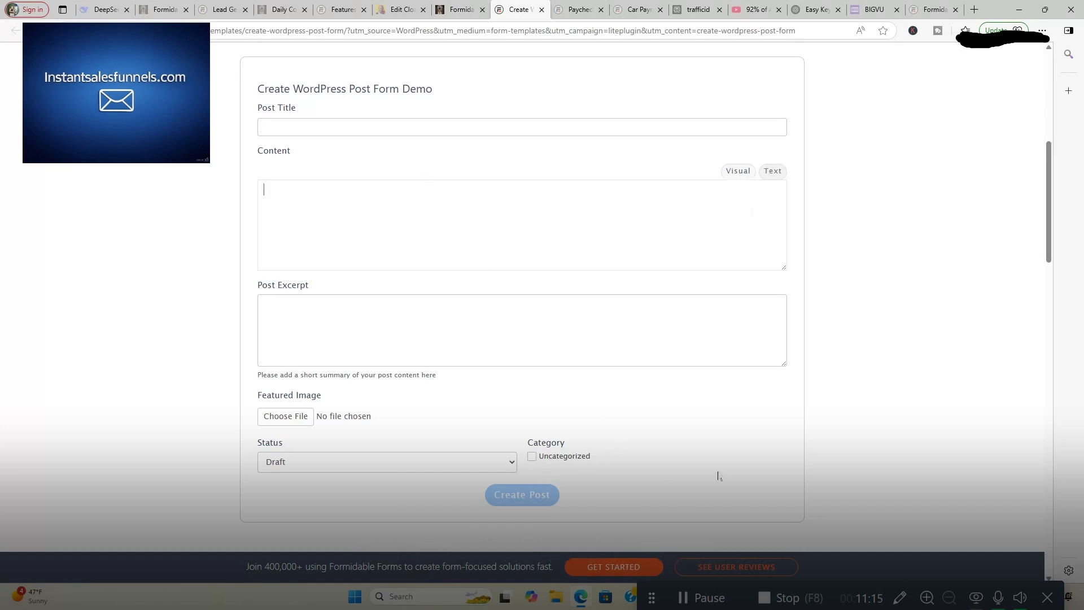
scroll(725, 473, "up", 3)
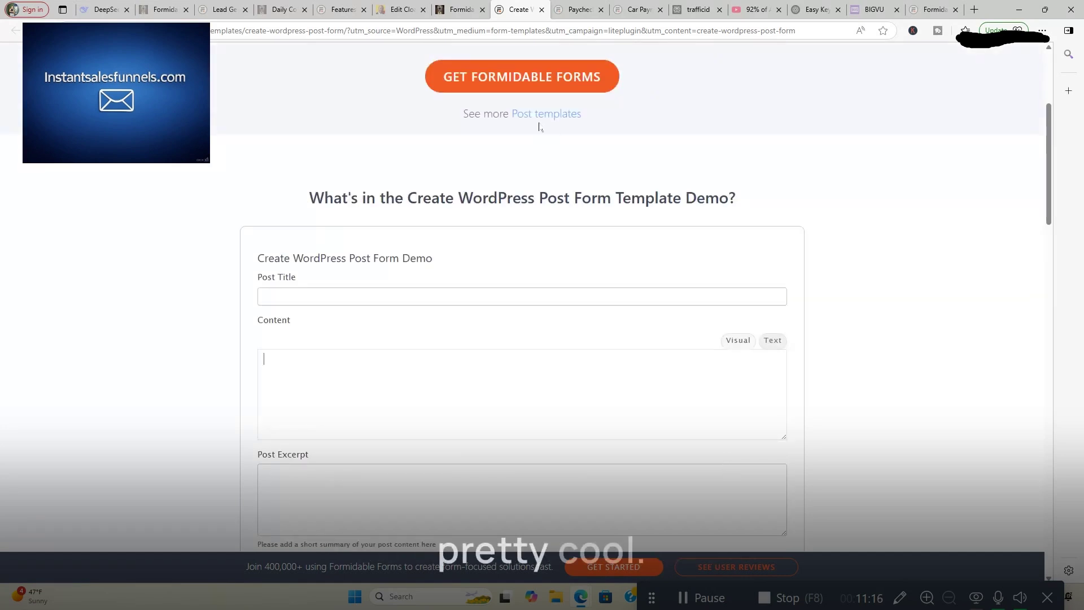
left_click(461, 11)
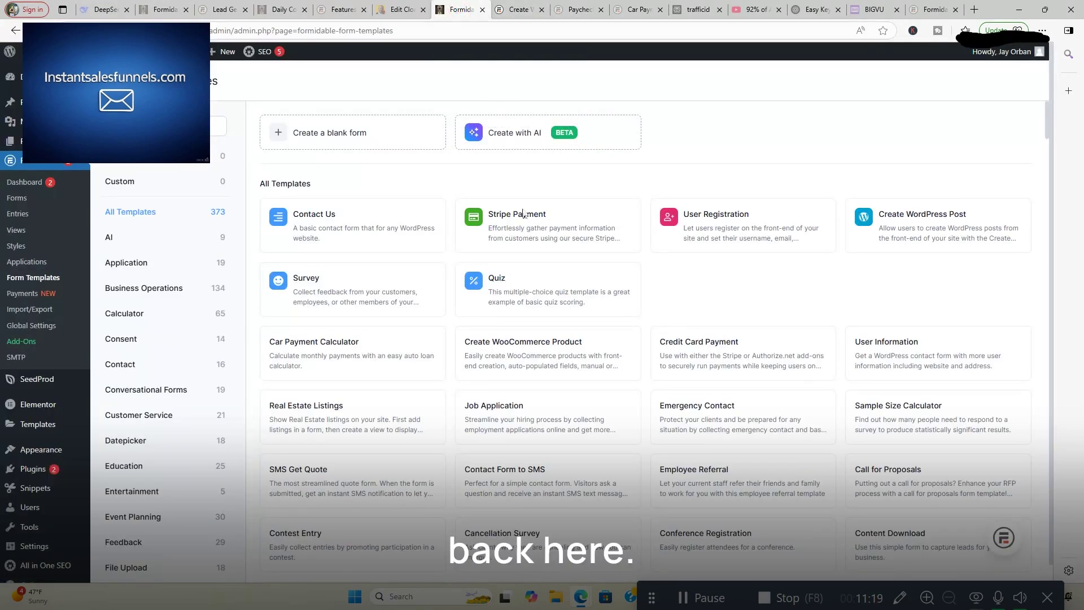
scroll(499, 449, "down", 8)
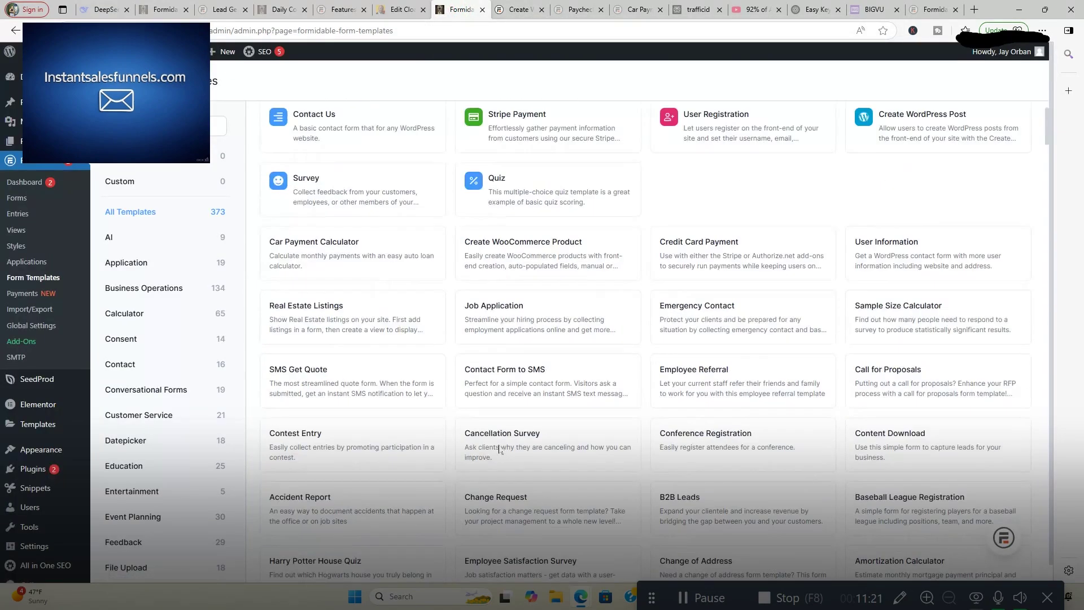
scroll(498, 448, "down", 10)
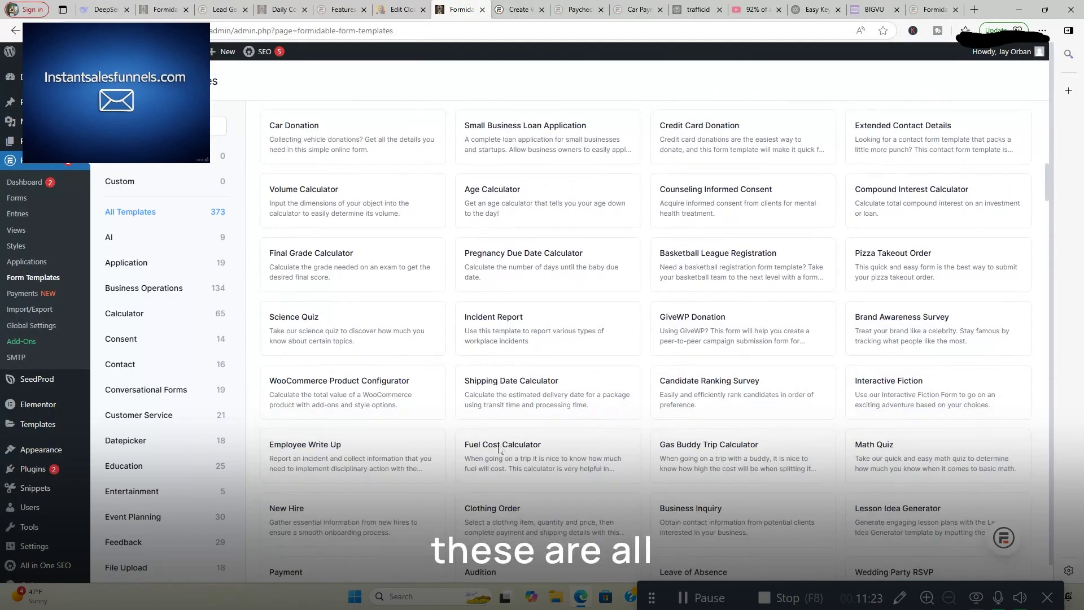
scroll(499, 449, "down", 6)
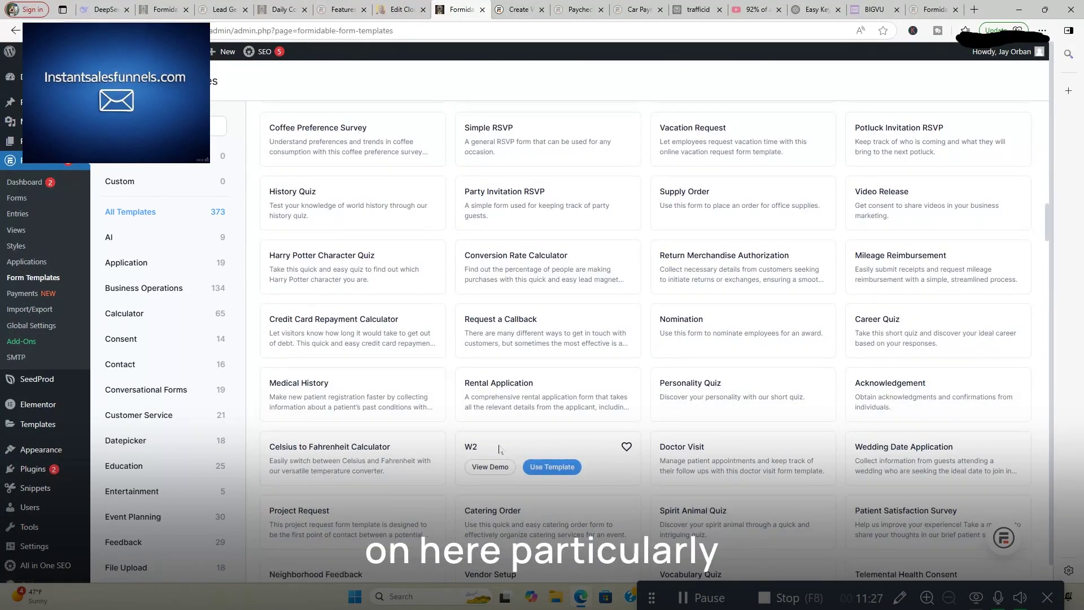
scroll(499, 448, "down", 3)
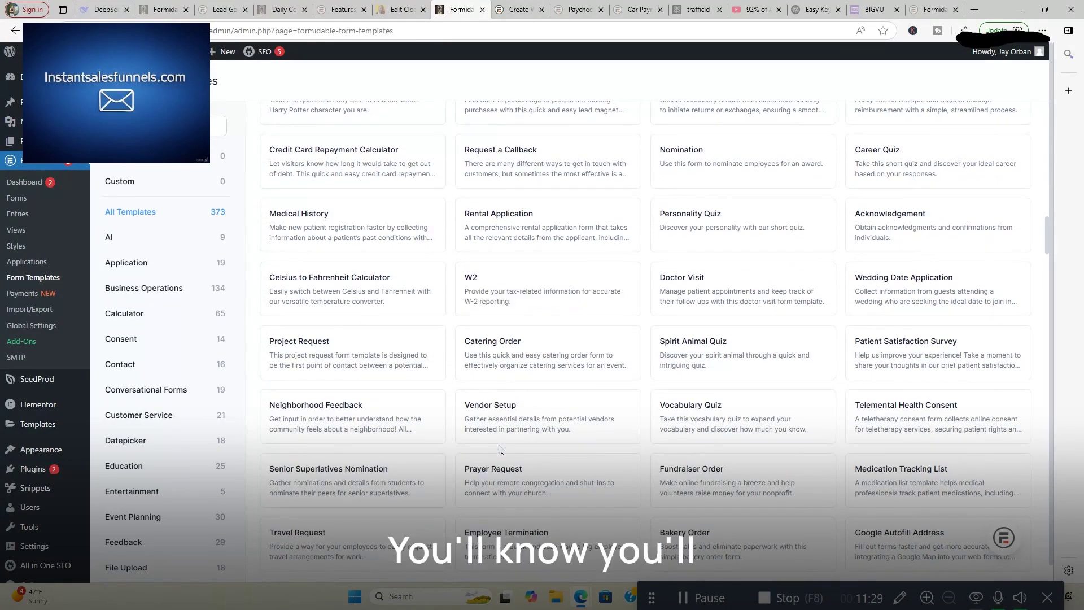
scroll(499, 449, "down", 2)
scroll(499, 449, "down", 2)
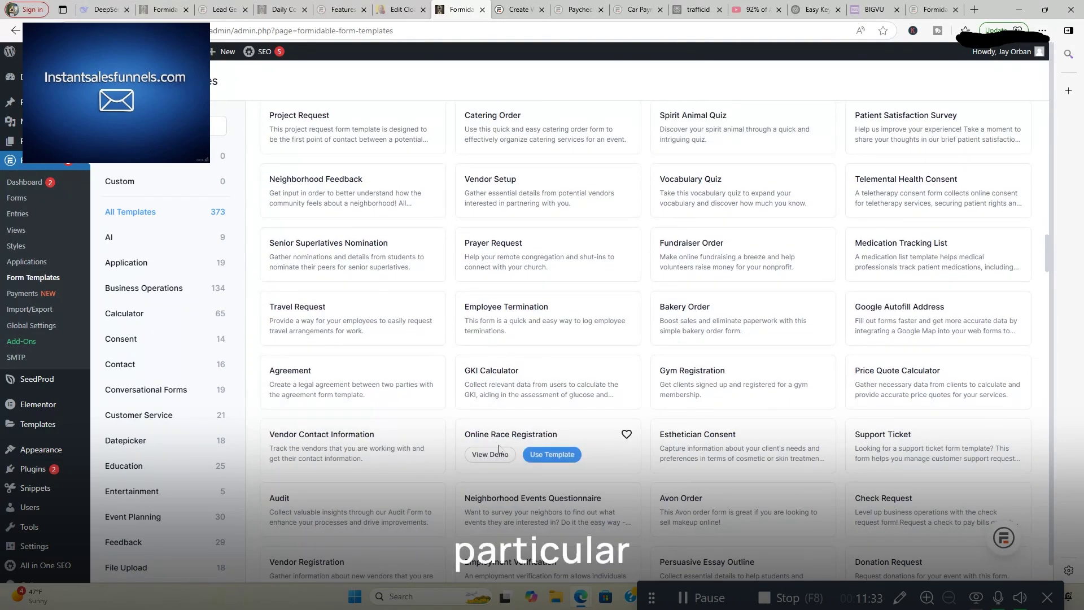
scroll(498, 448, "down", 3)
scroll(499, 449, "down", 8)
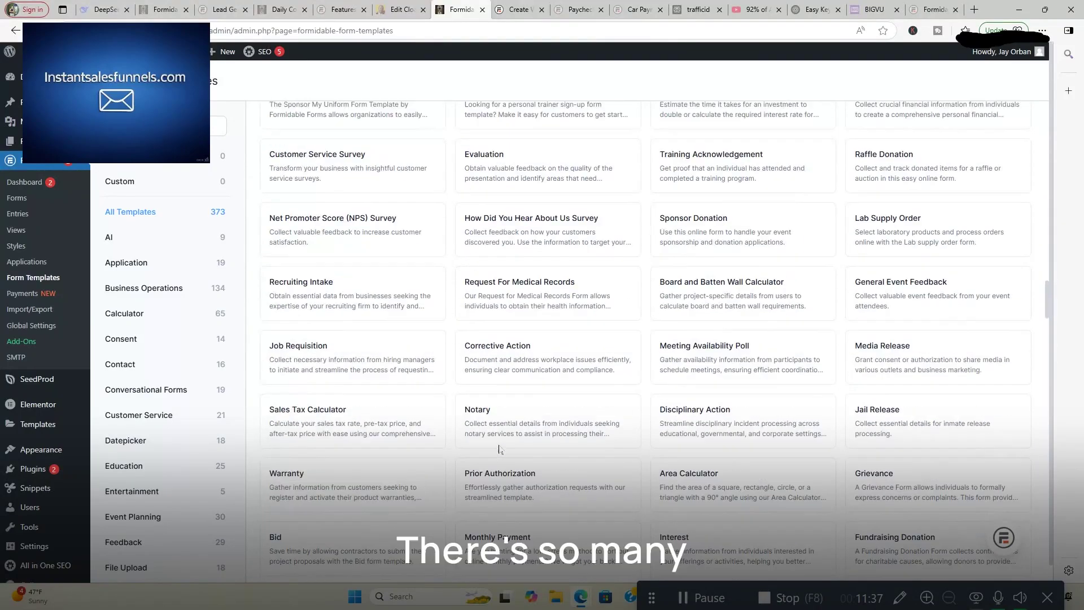
scroll(499, 449, "down", 3)
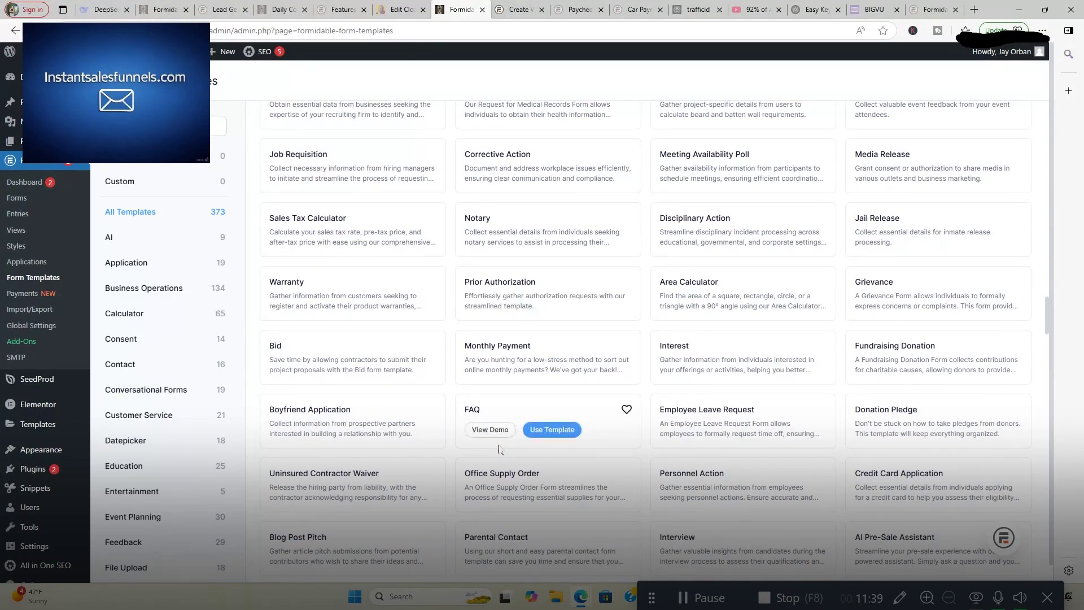
scroll(499, 449, "down", 14)
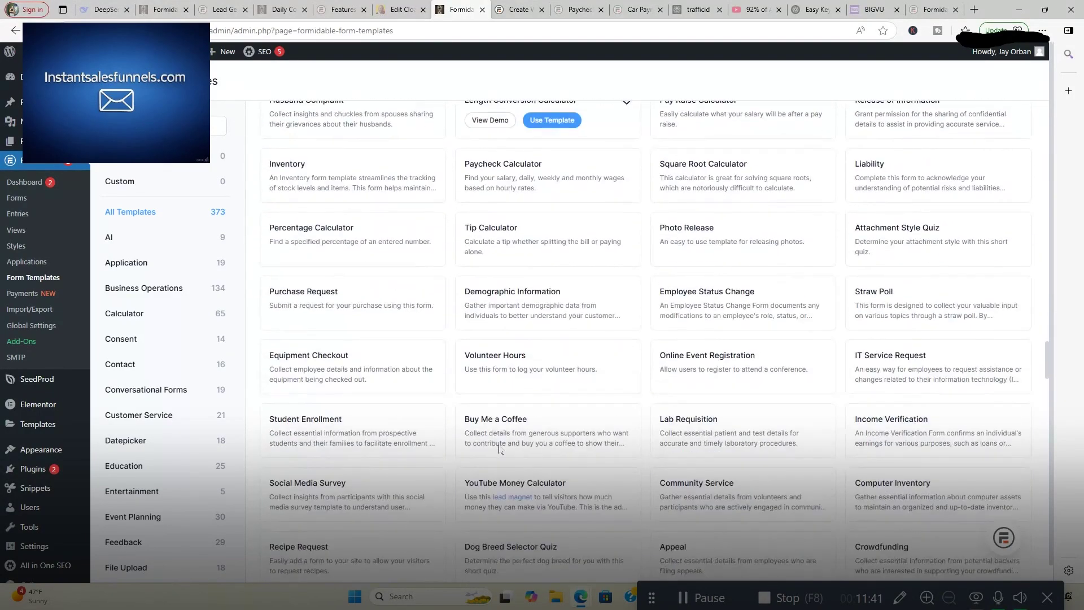
scroll(499, 449, "down", 12)
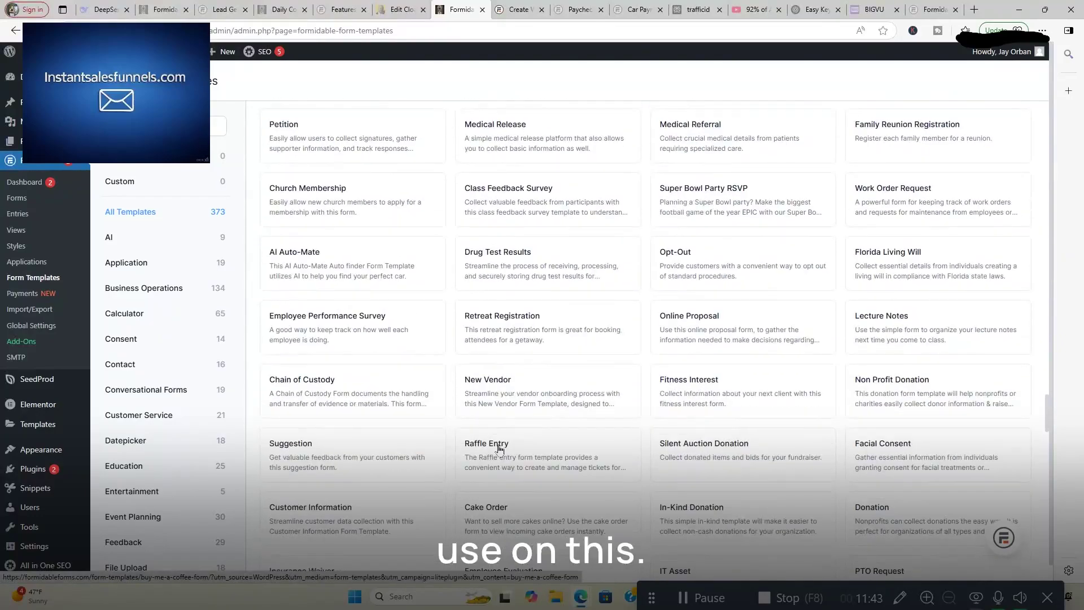
scroll(499, 449, "down", 14)
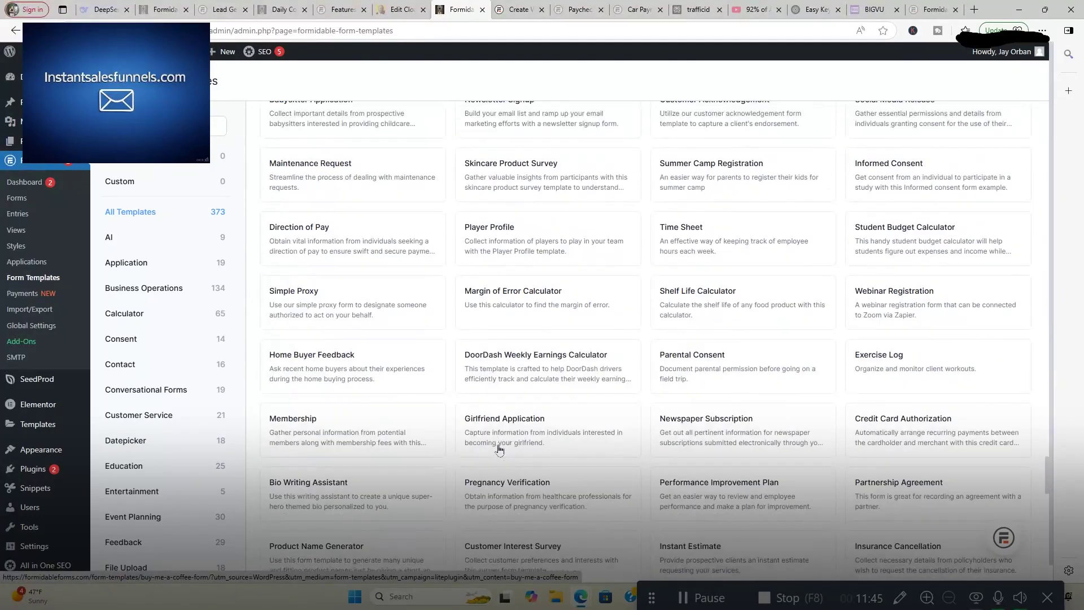
scroll(499, 449, "down", 10)
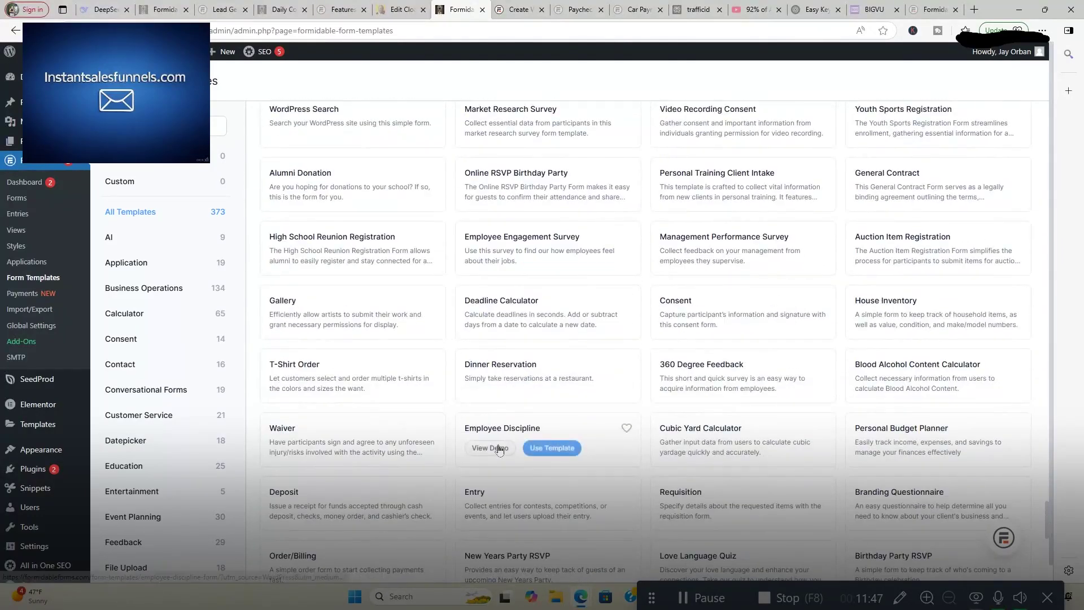
scroll(499, 448, "down", 9)
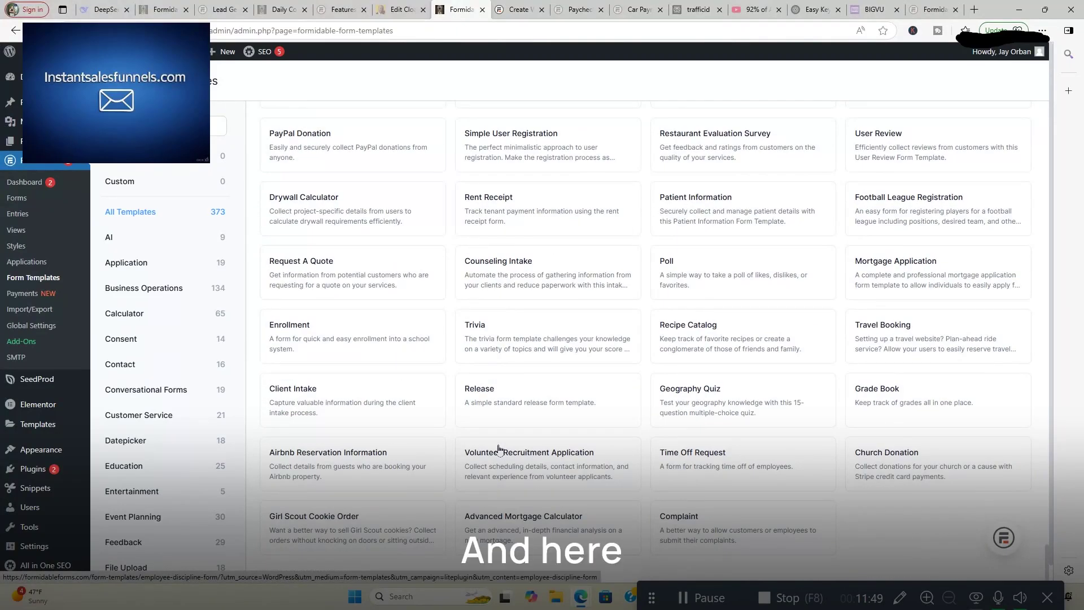
scroll(204, 345, "down", 5)
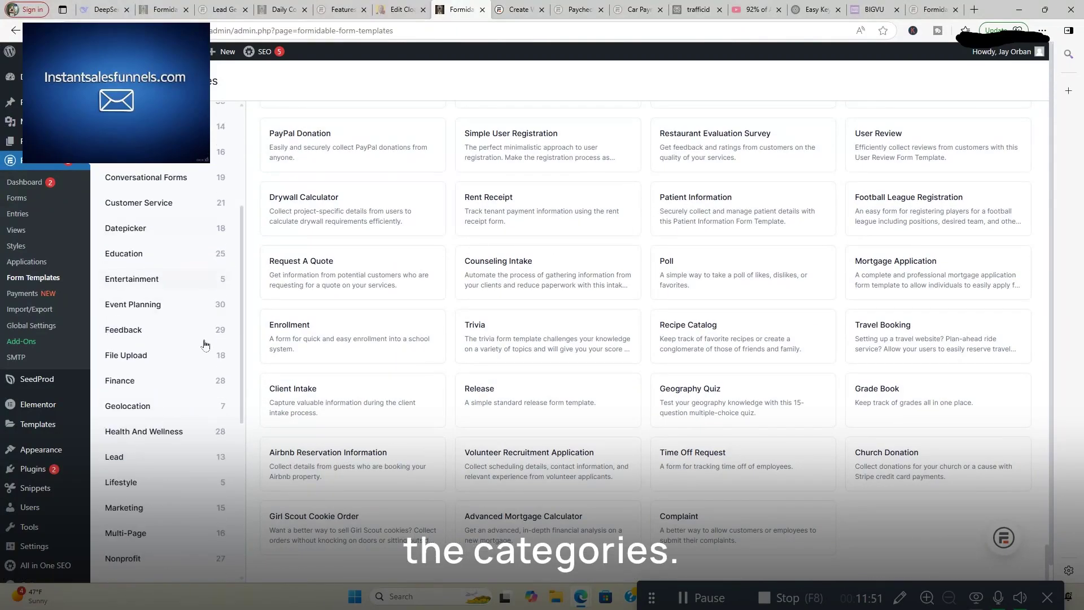
scroll(205, 345, "down", 5)
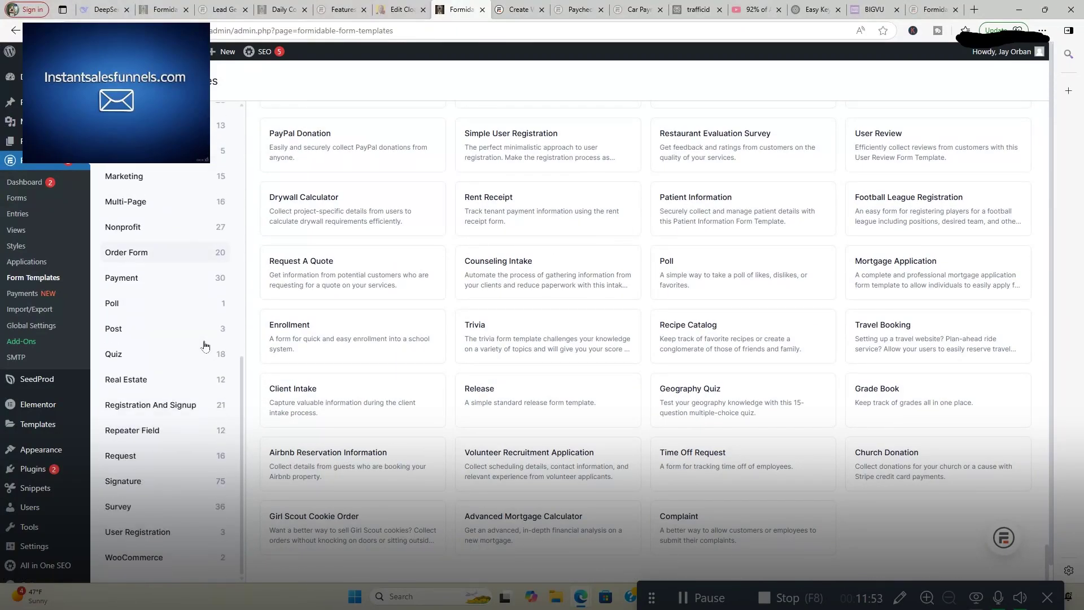
scroll(160, 358, "up", 10)
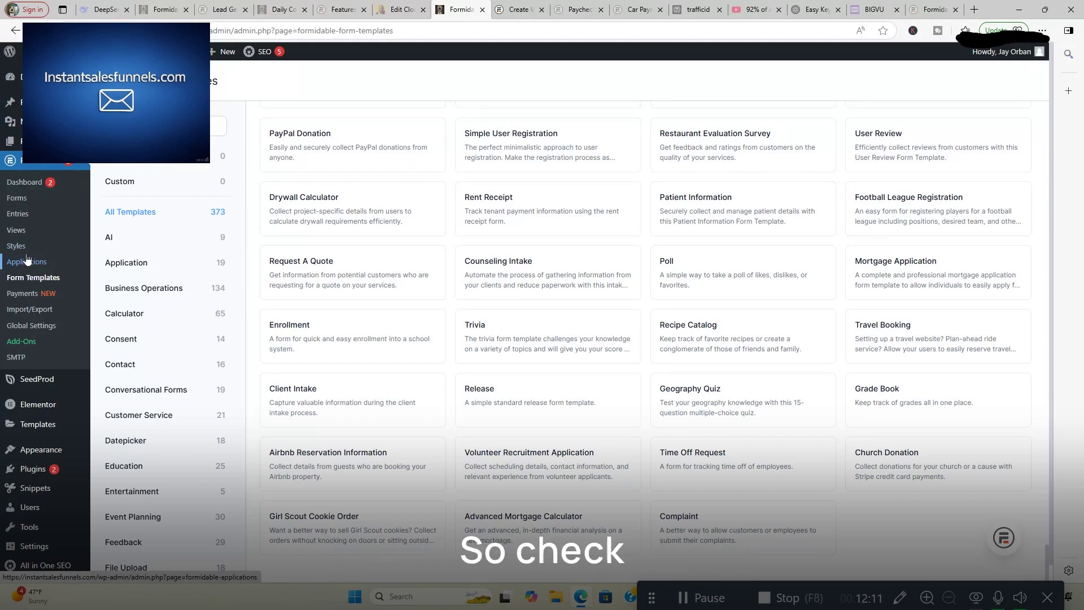
mouse_move(423, 385)
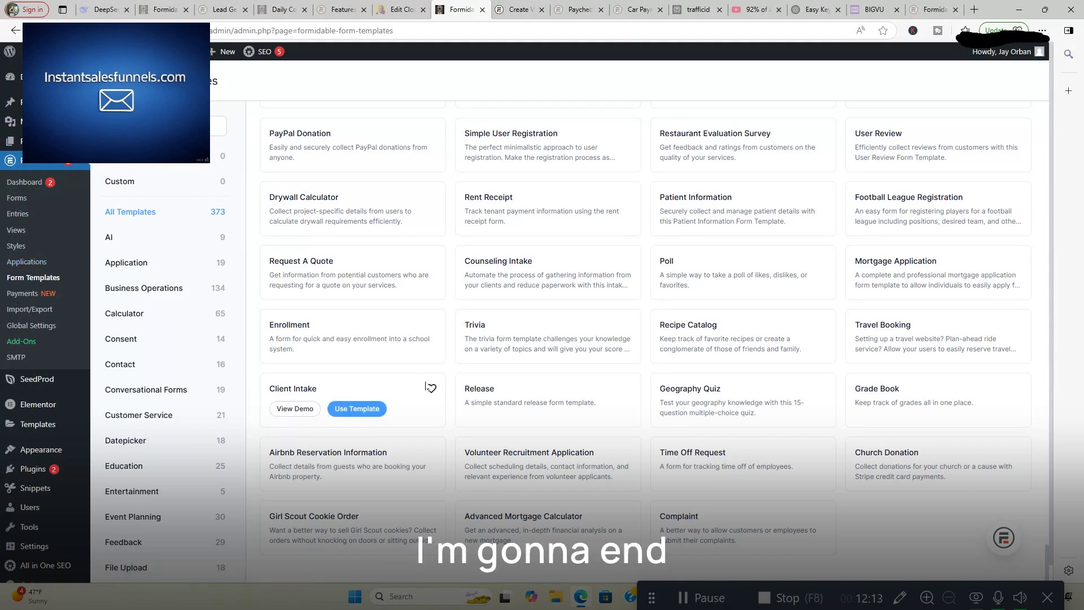